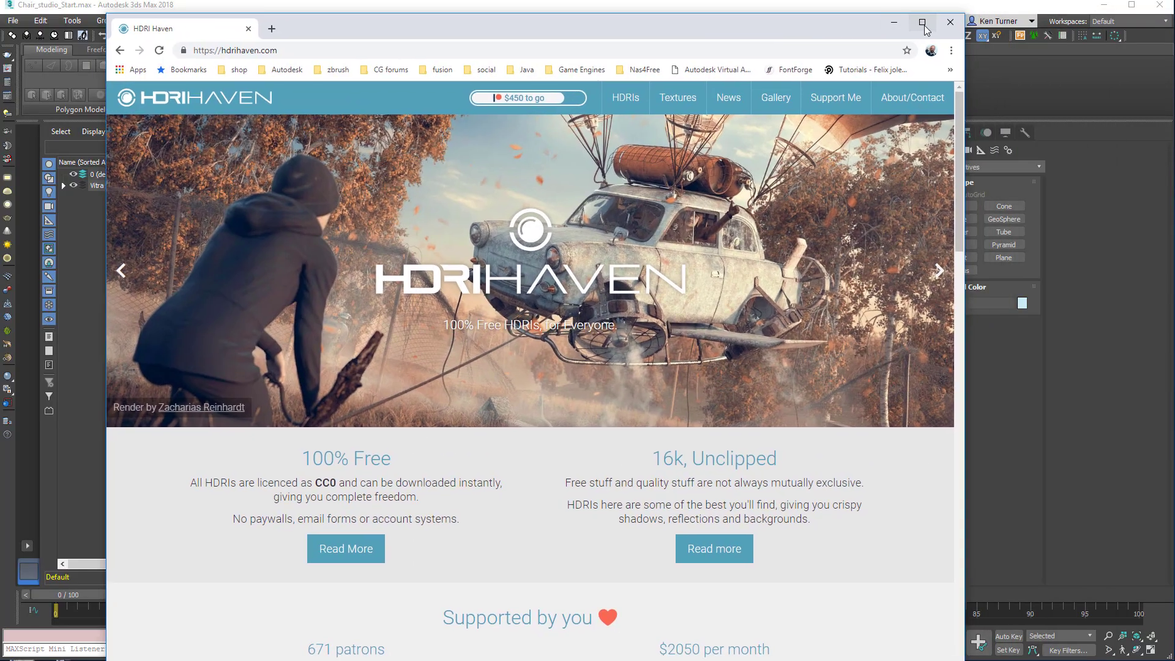
- Browse the Studio category of HDRIs on HDRI Haven and view the Studio Small 05 page
click(923, 16)
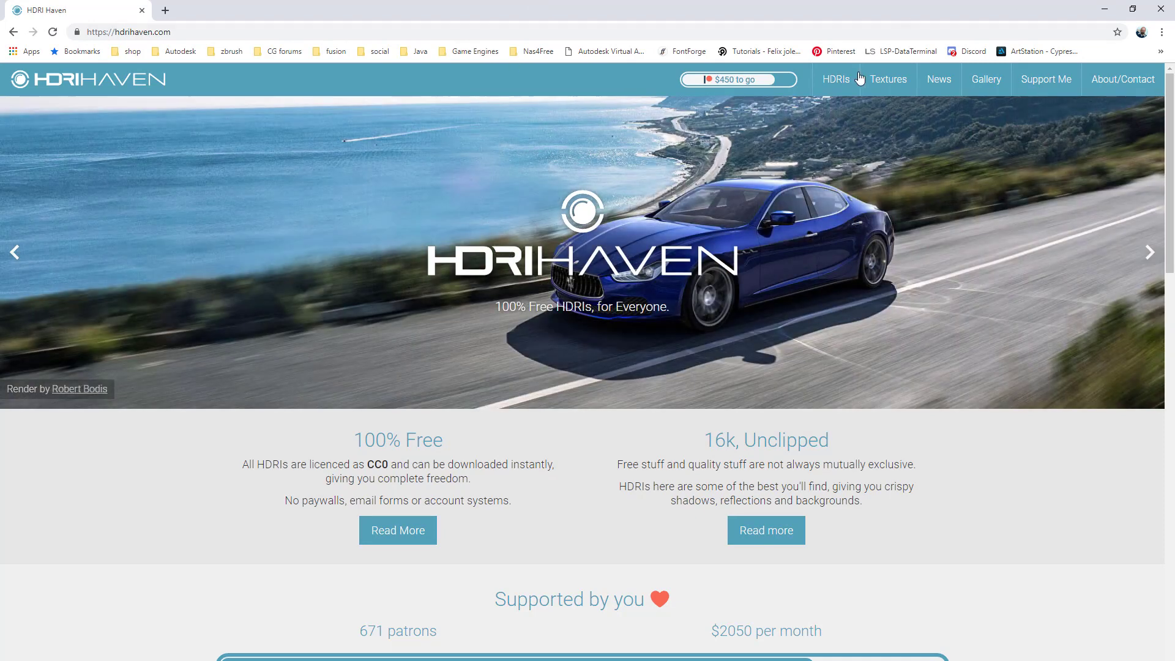
click(837, 80)
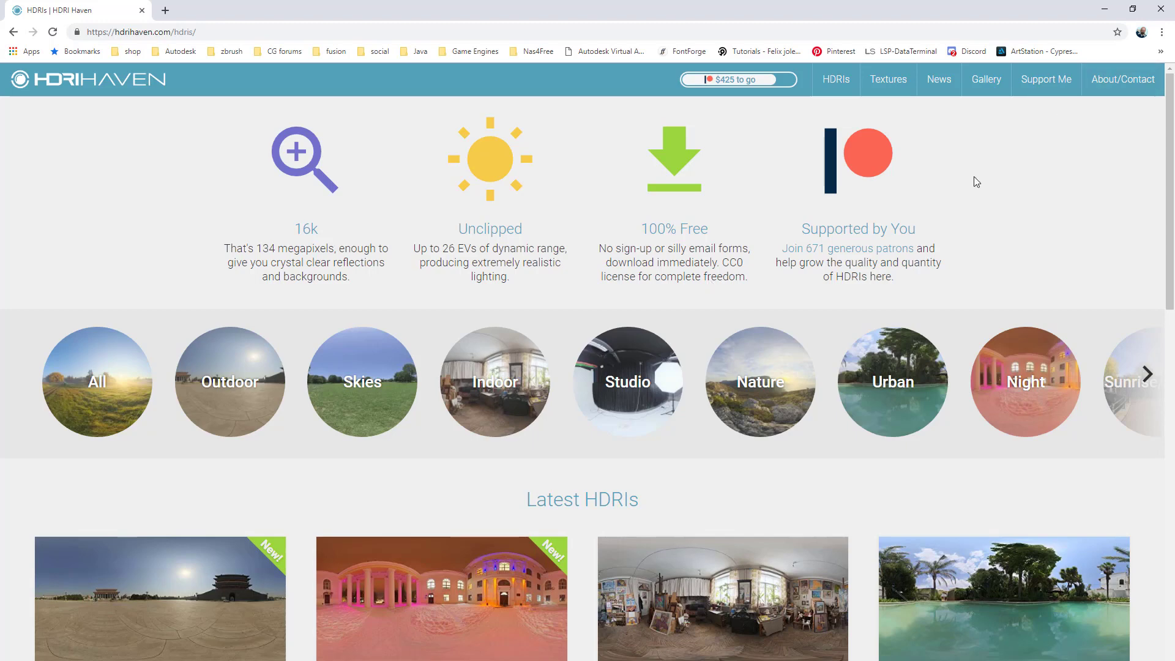
click(651, 342)
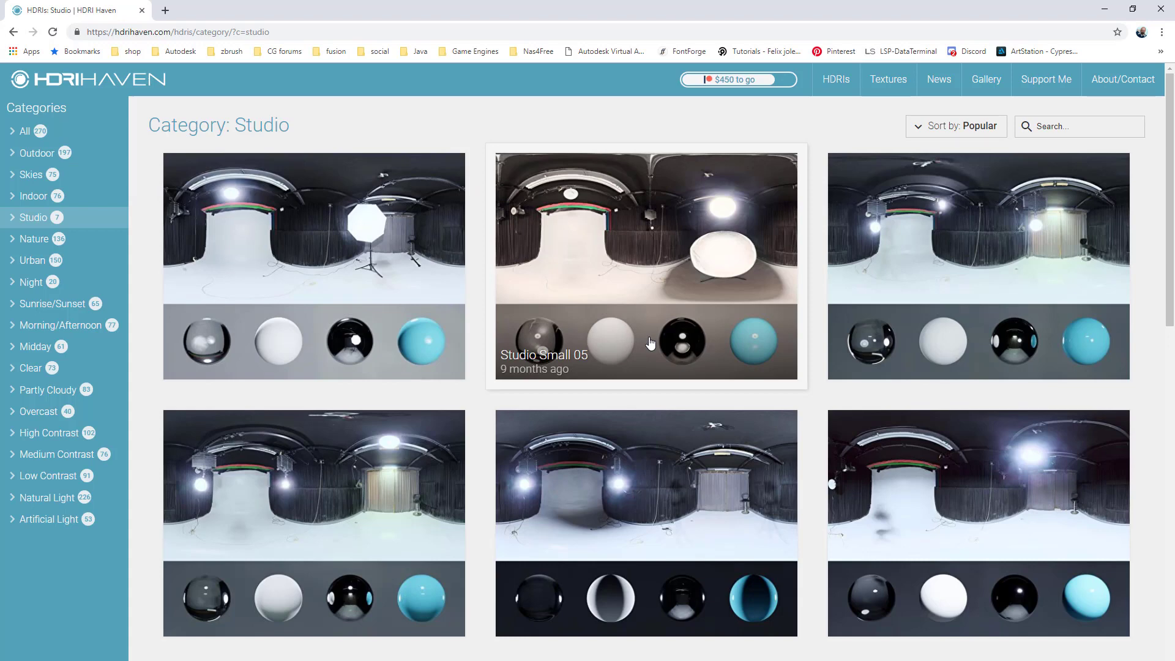
click(671, 261)
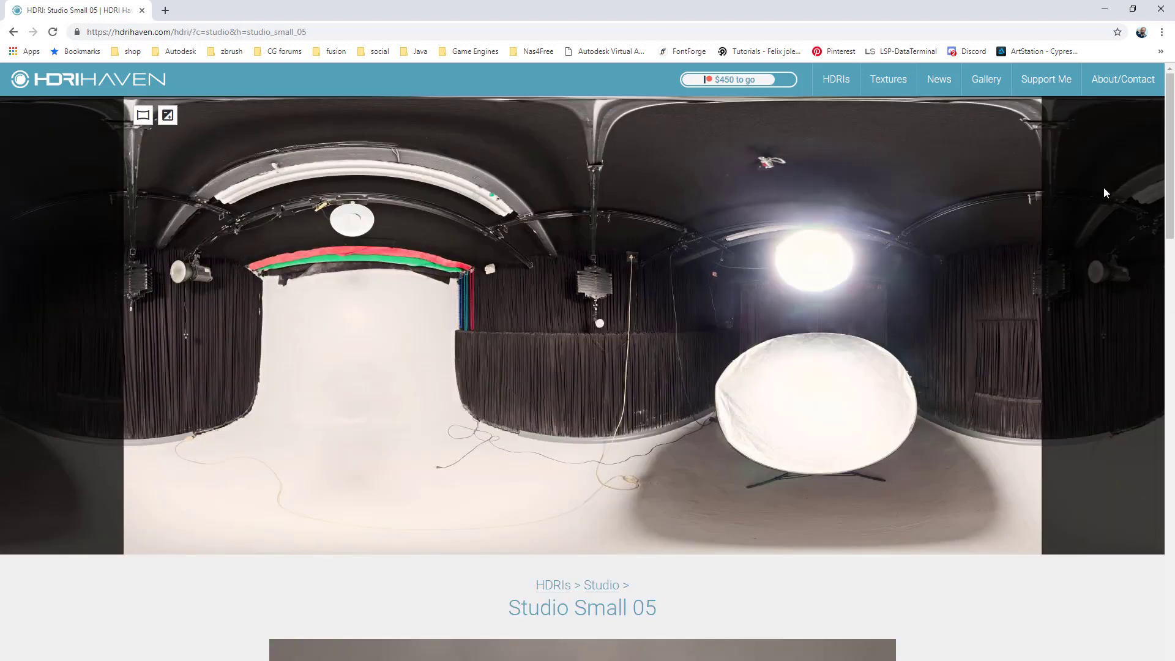
scroll(587, 368, down, 10)
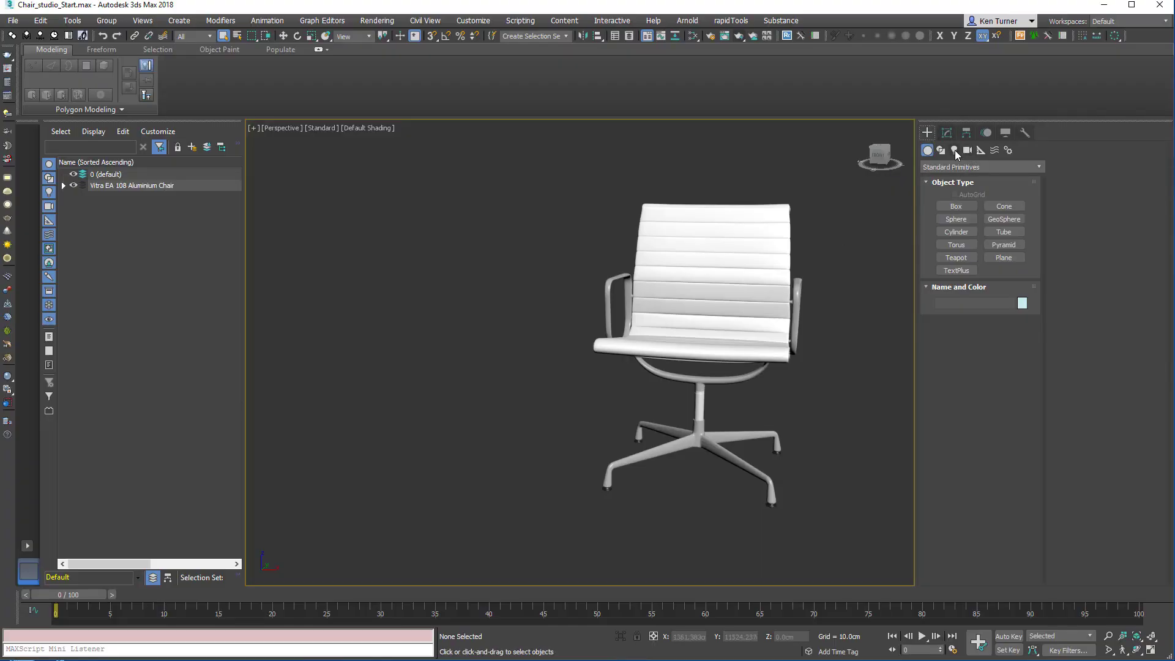
- Switch to 3ds Max and create an Arnold light on the ground beside the chair
click(955, 150)
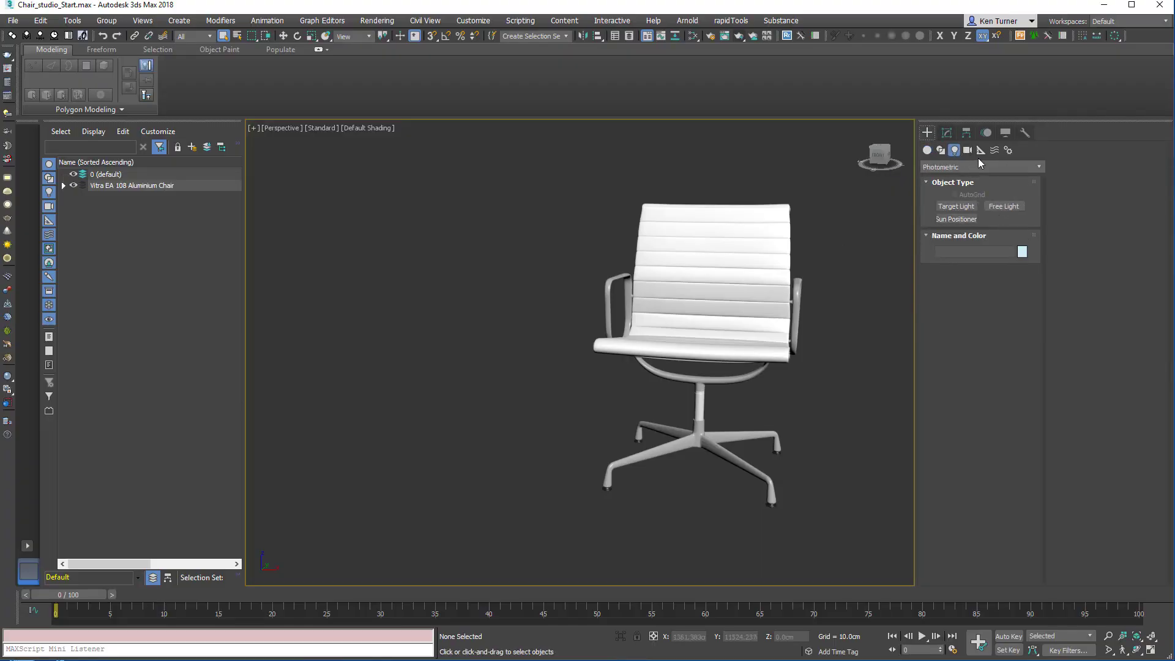
click(963, 164)
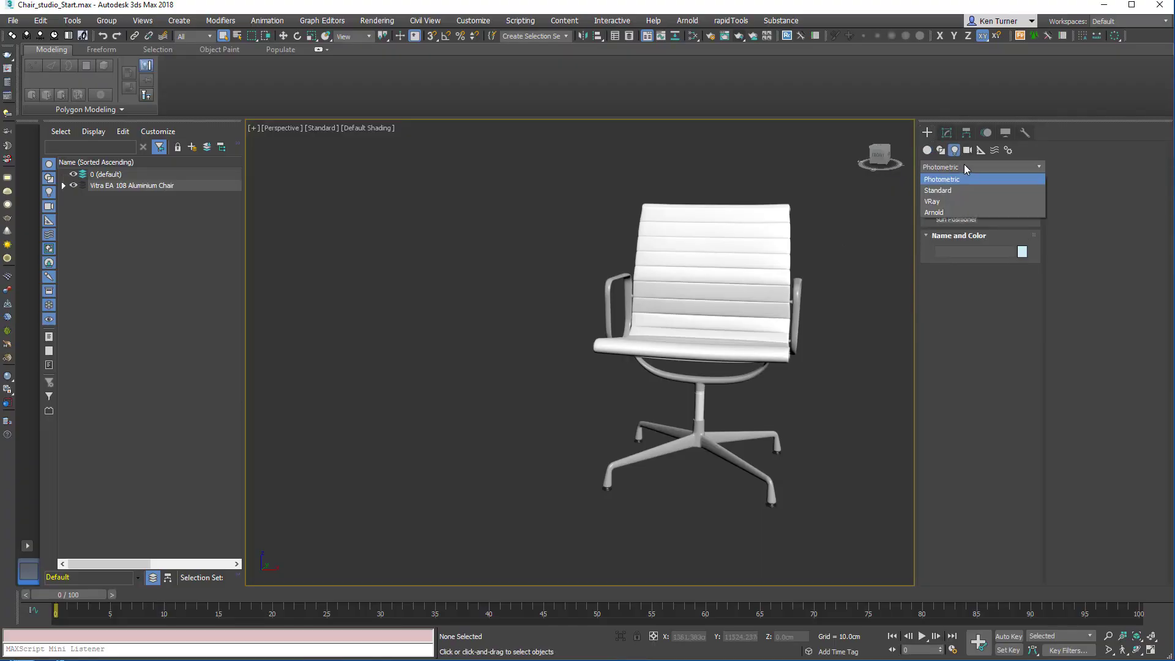
click(944, 212)
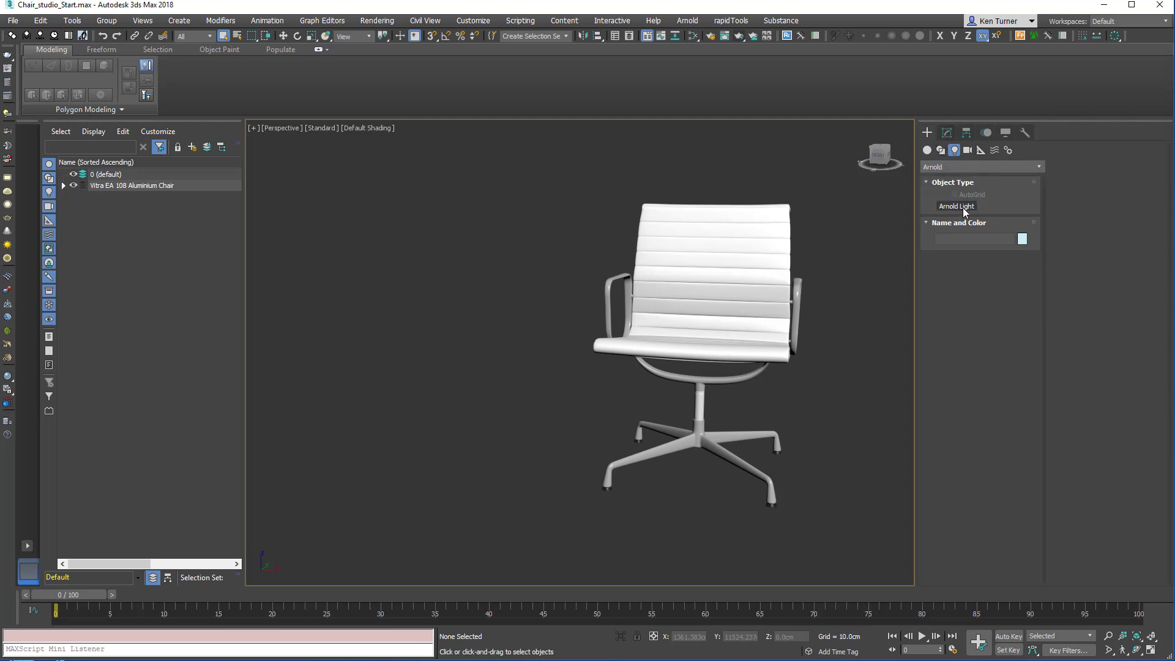
click(963, 208)
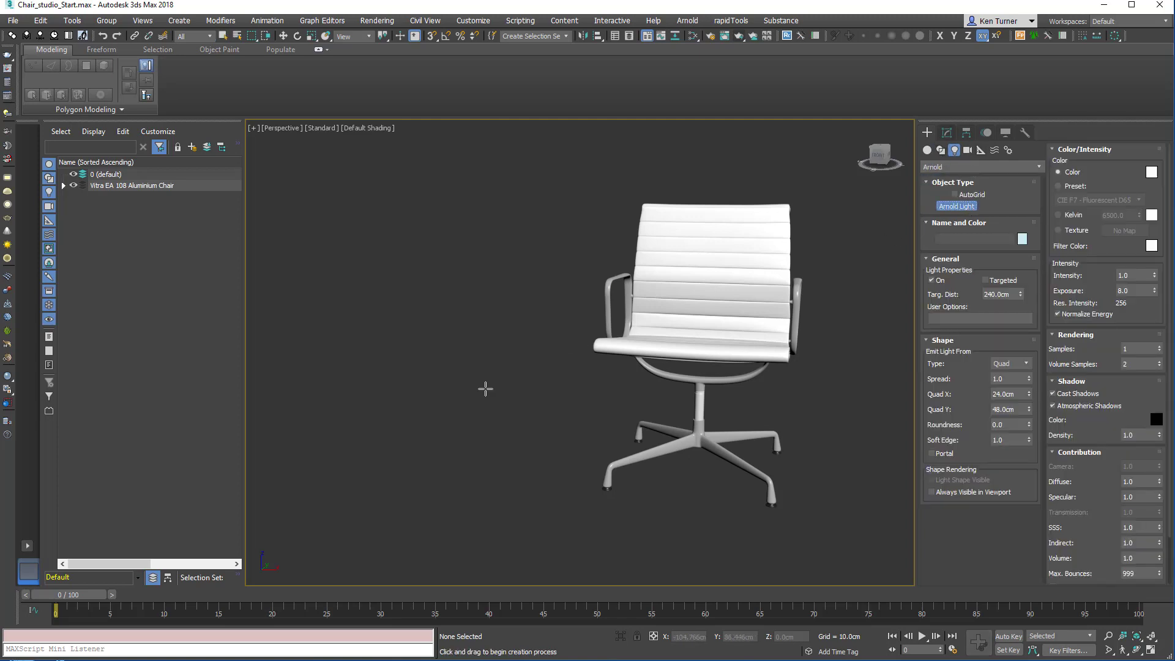
click(461, 403)
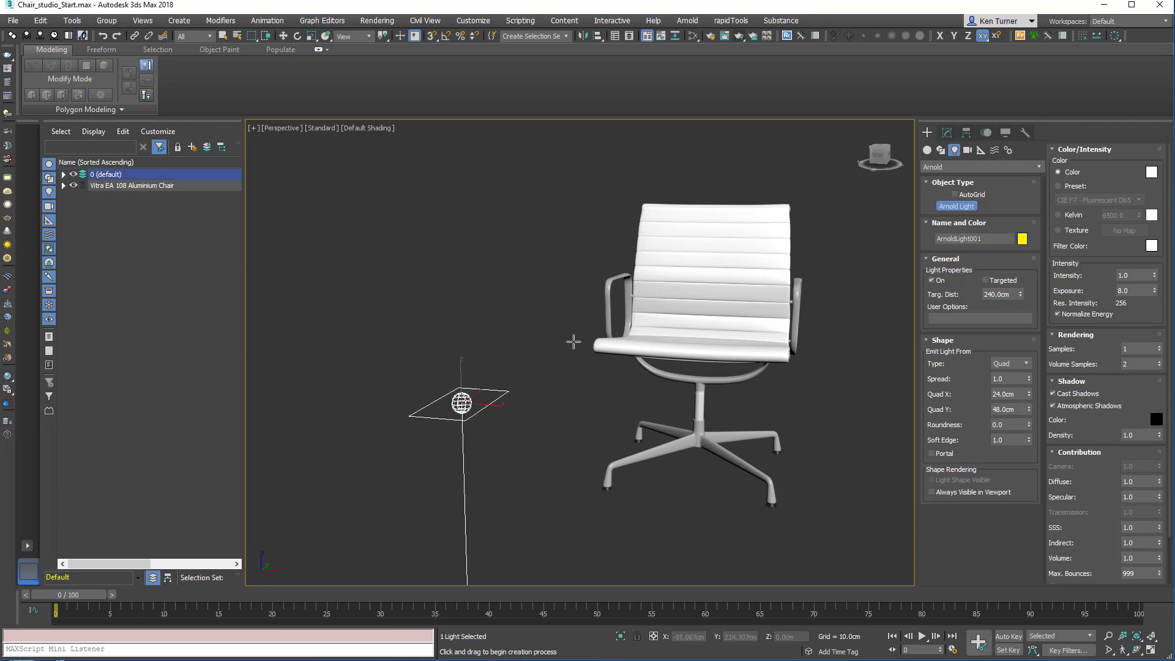
- Move the Arnold light to the world origin by setting its absolute X, Y and Z to 0
click(283, 36)
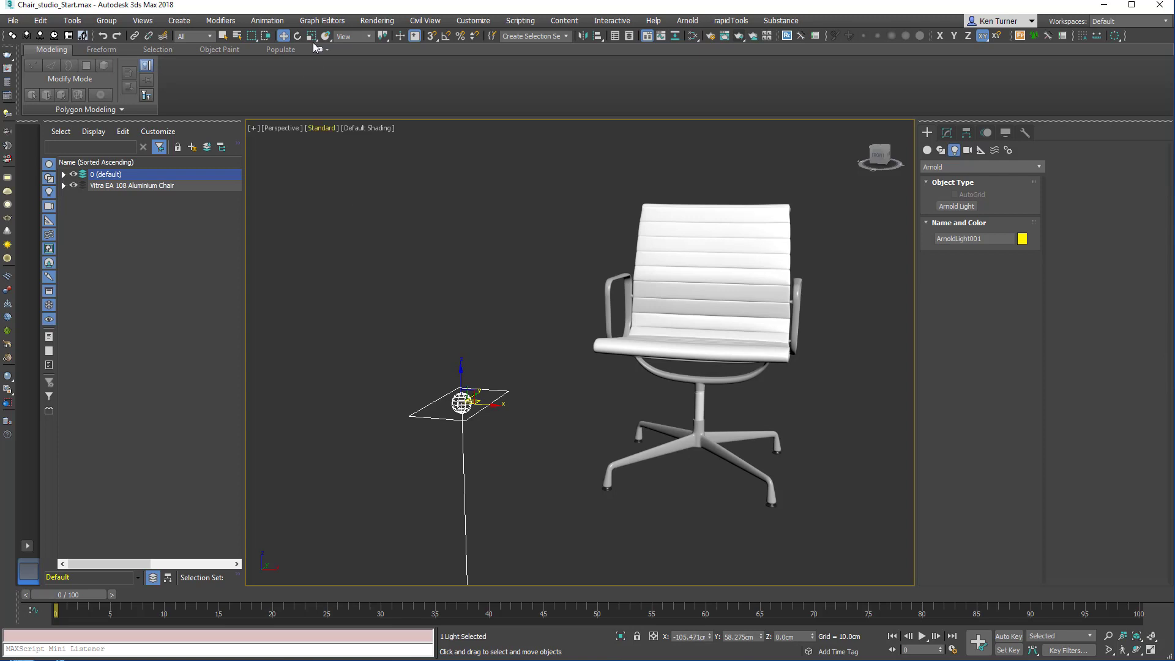
right_click(284, 38)
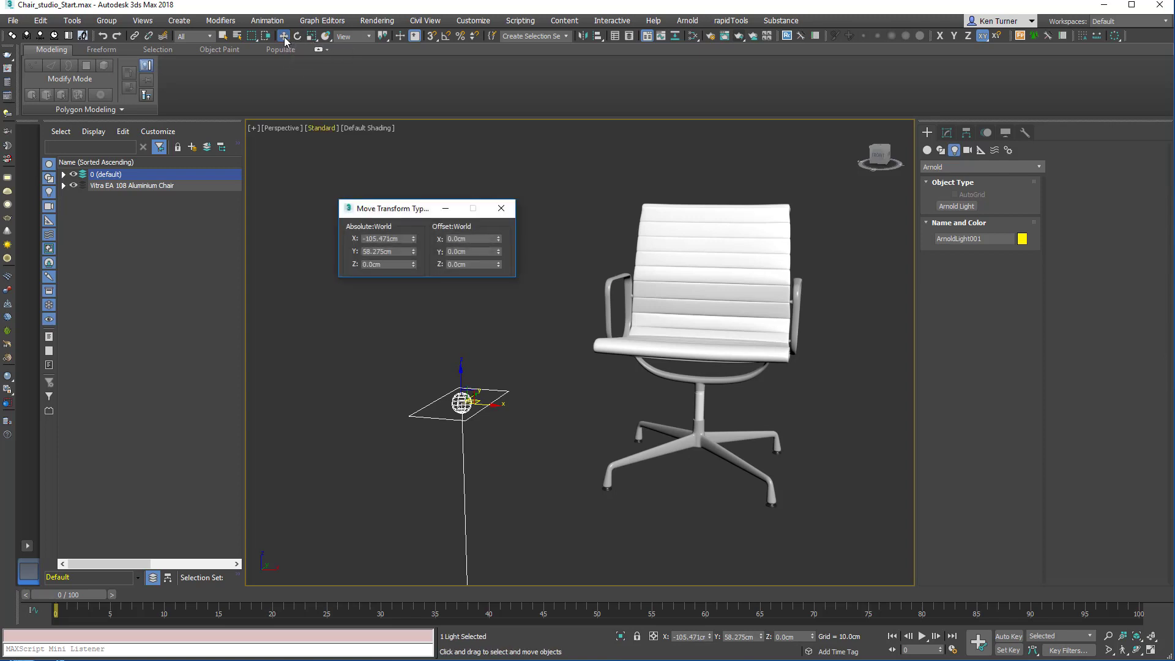
double_click(400, 238)
text(0)
key(Tab)
text(0)
key(Tab)
text(0)
key(Tab)
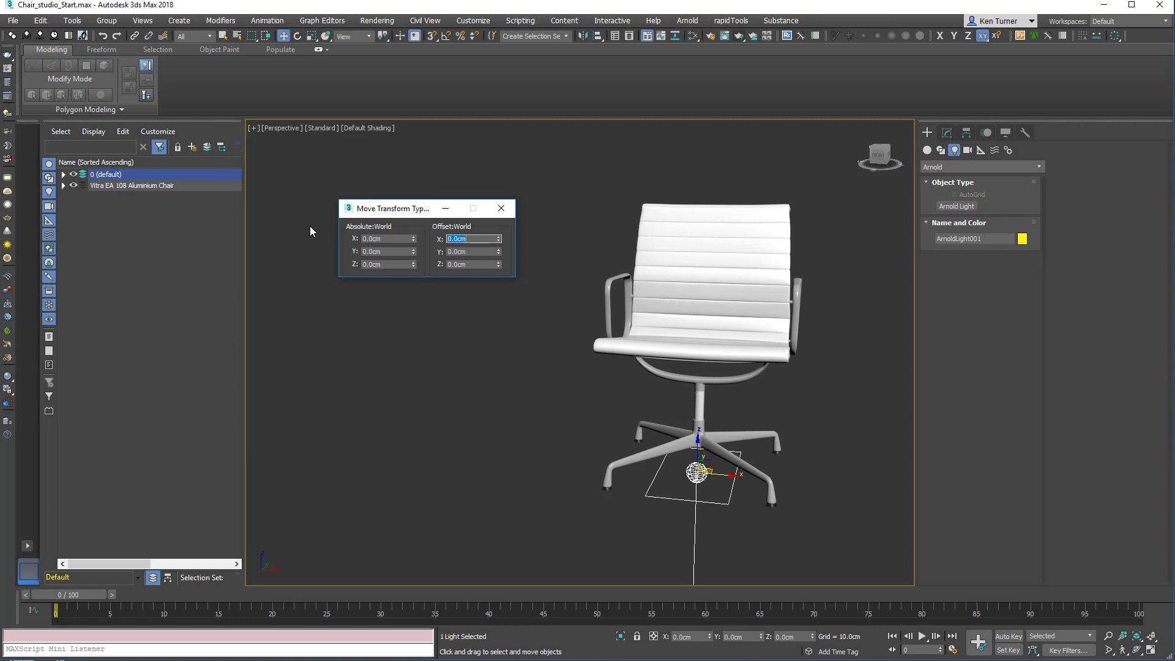
click(512, 208)
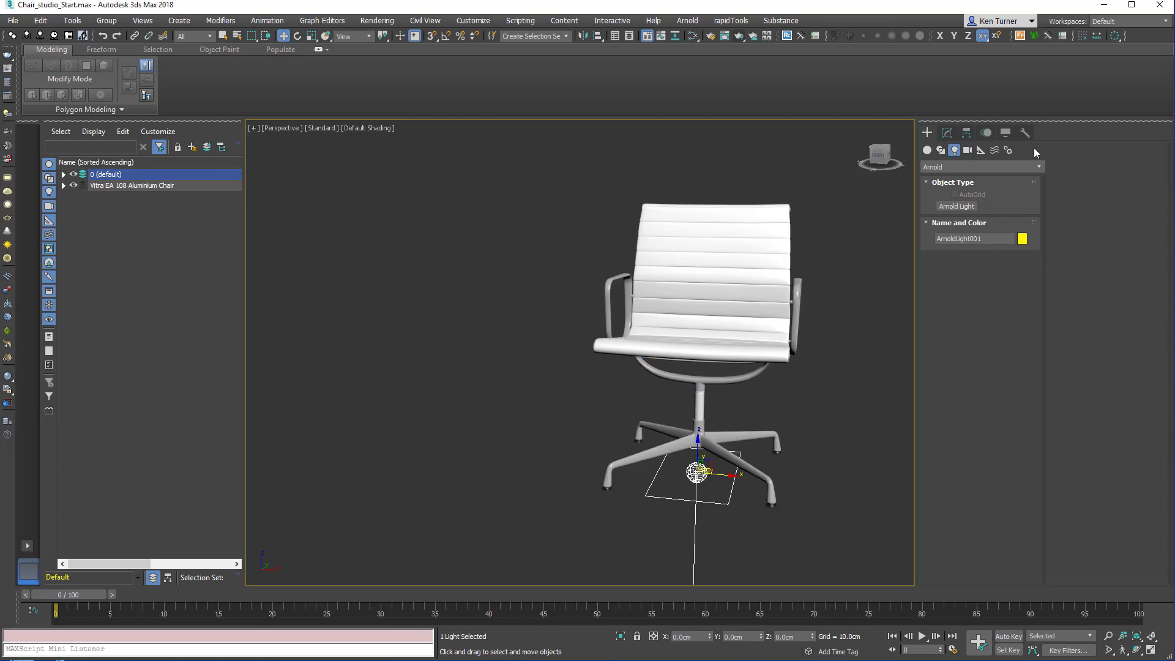
- Set the Arnold light's color source to Texture and its shape type to Skydome
click(944, 135)
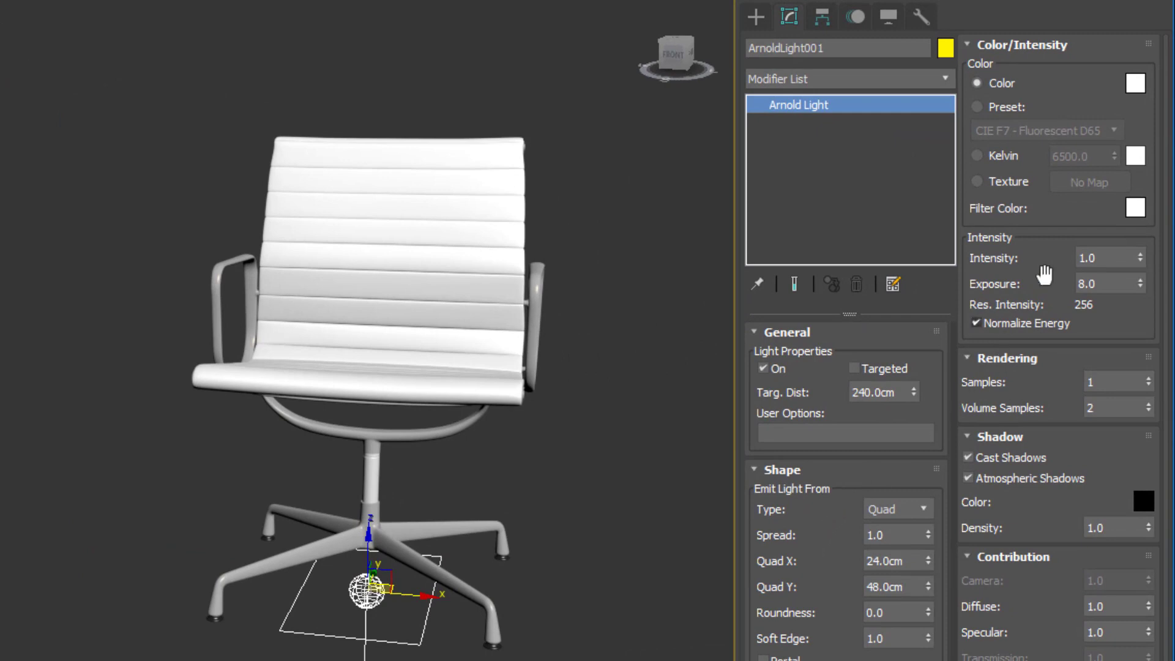
scroll(1007, 131, down, 1)
click(1003, 135)
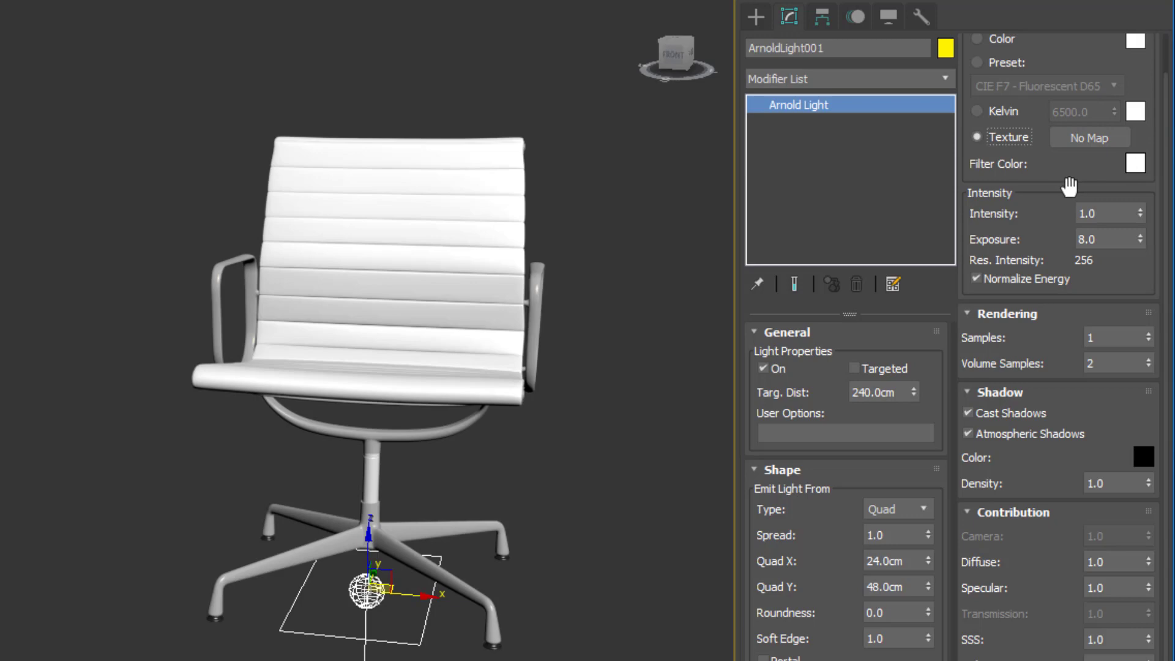
scroll(1044, 229, down, 1)
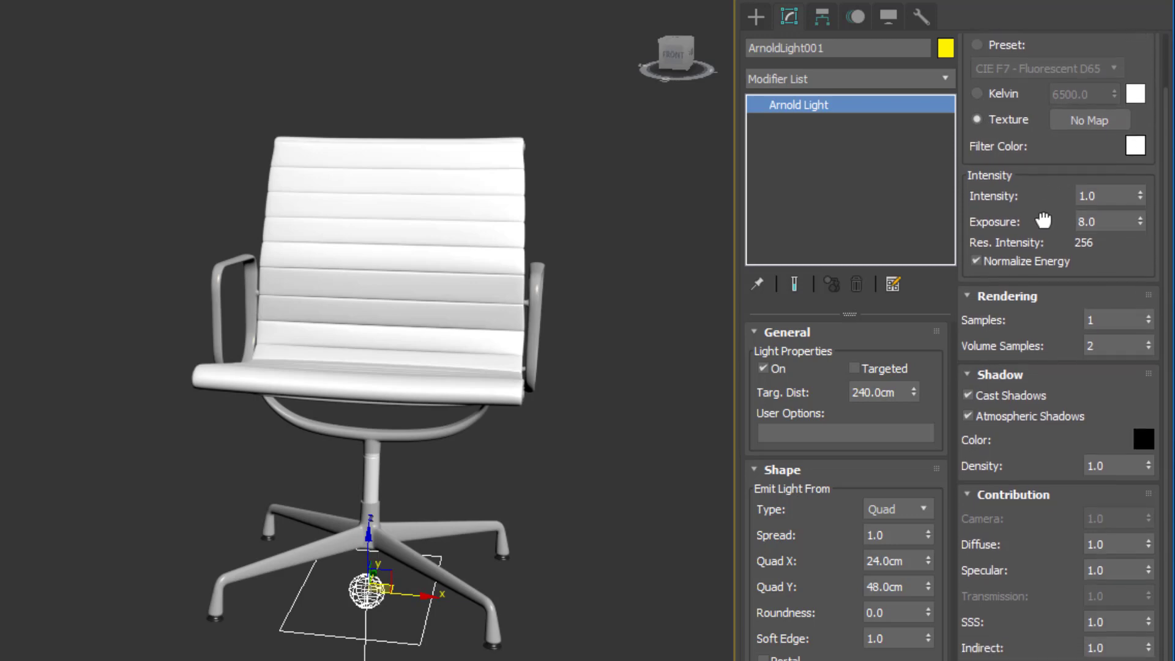
click(923, 508)
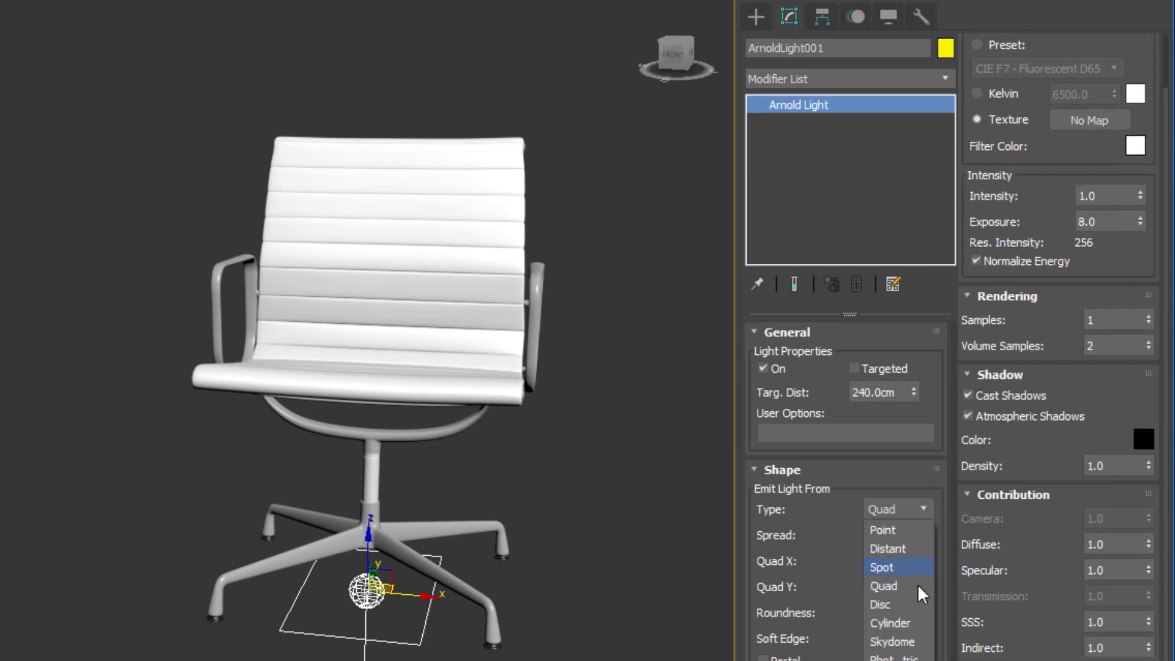
click(911, 641)
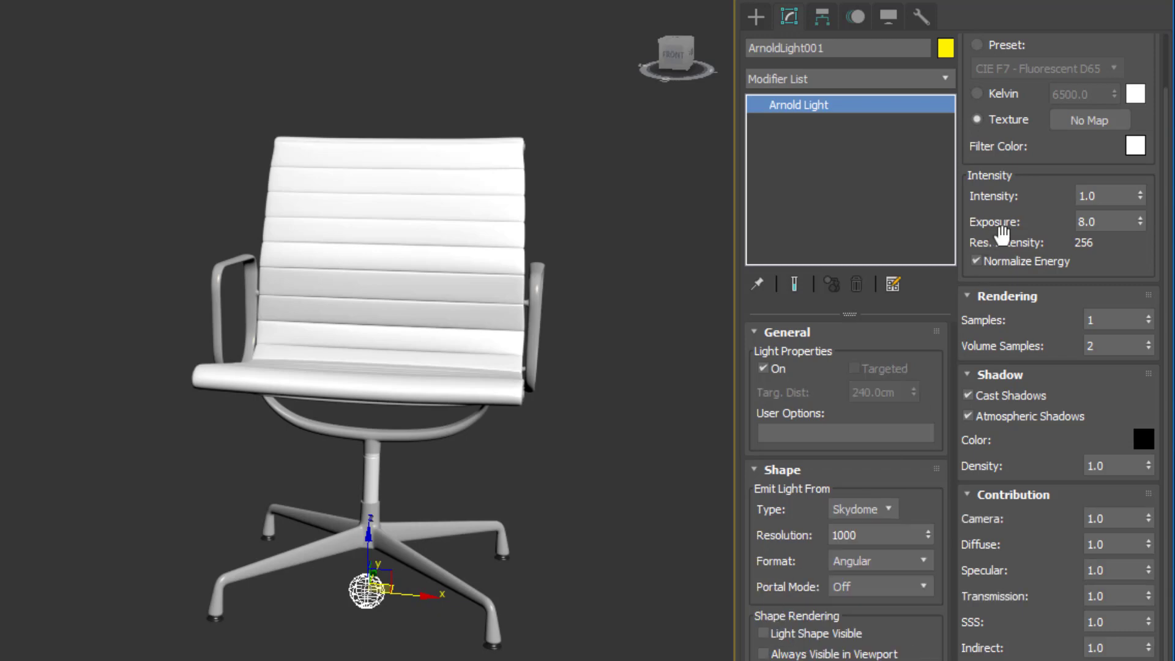
- Set the skydome light's exposure to 1
click(1100, 221)
double_click(1100, 221)
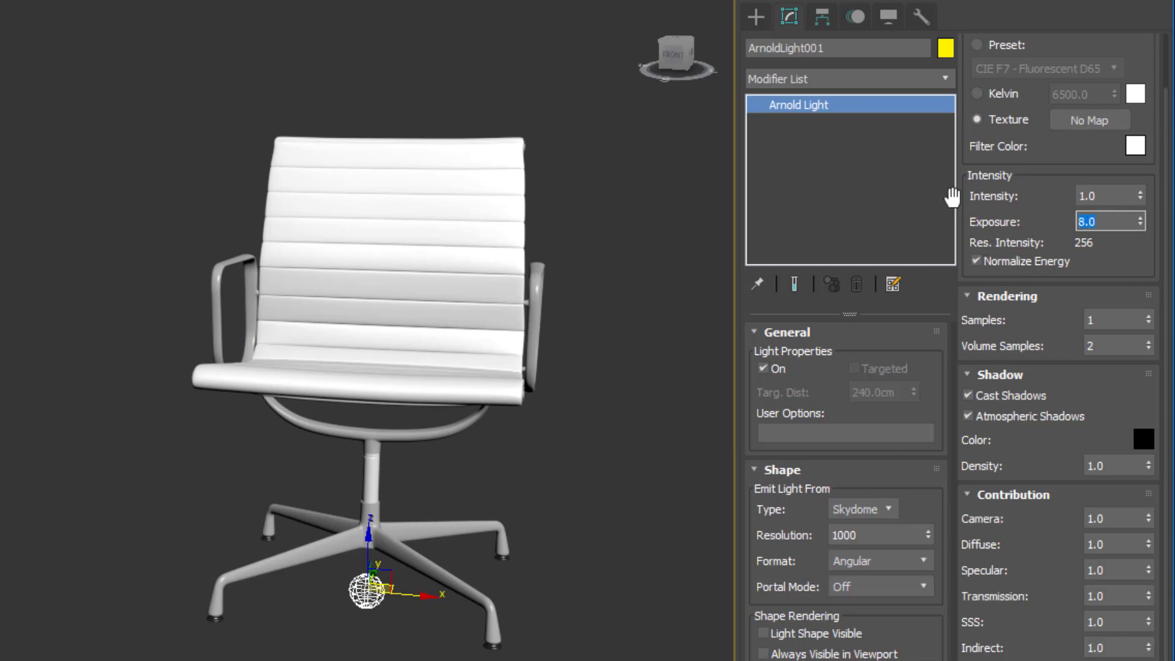
text(1)
key(Return)
- Load studio_small_05_8k.hdr from the HdriHaven folder as a Bitmap into the light's texture, using Real Pixels (32 bpp) storage
click(1102, 119)
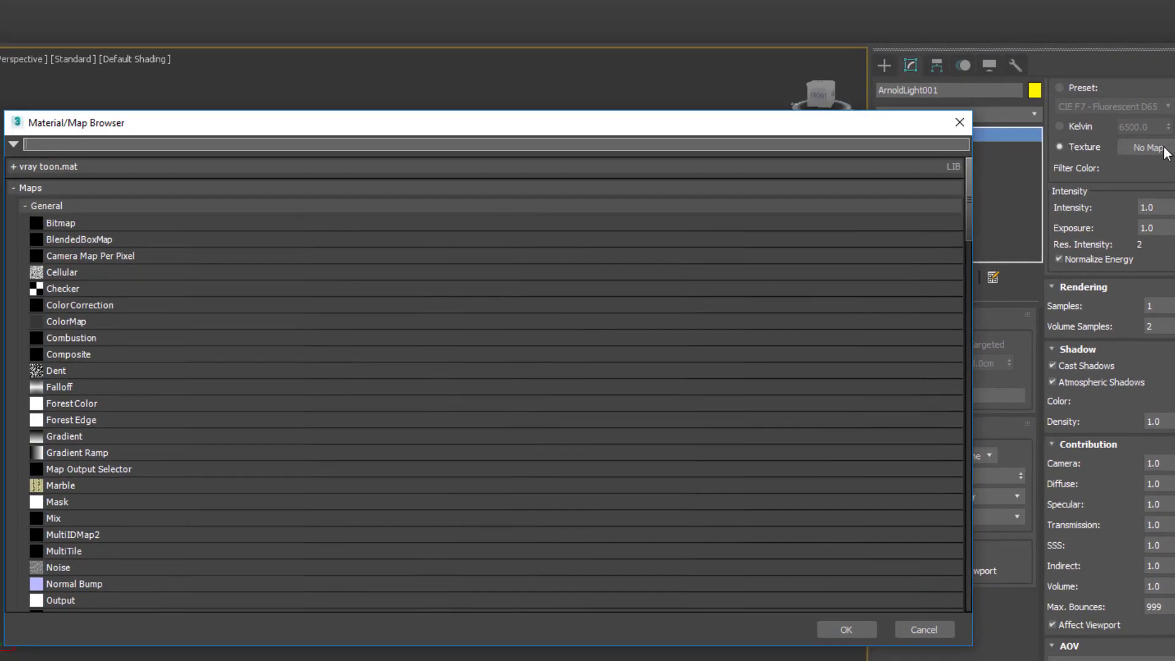
drag(622, 125, 609, 108)
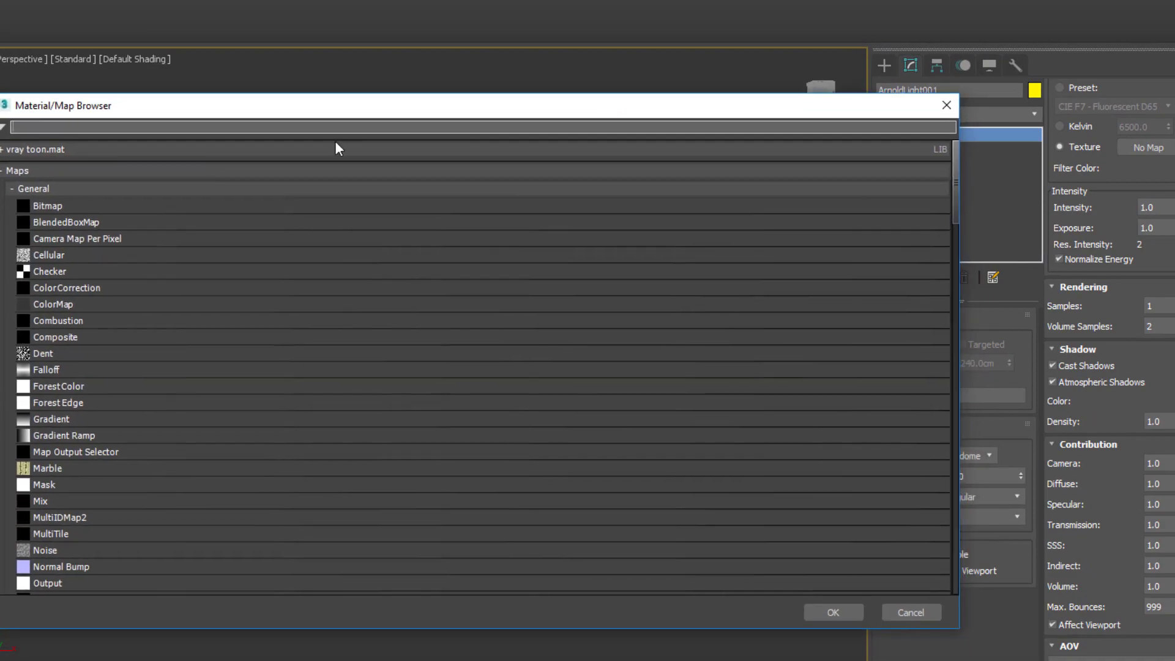
double_click(59, 206)
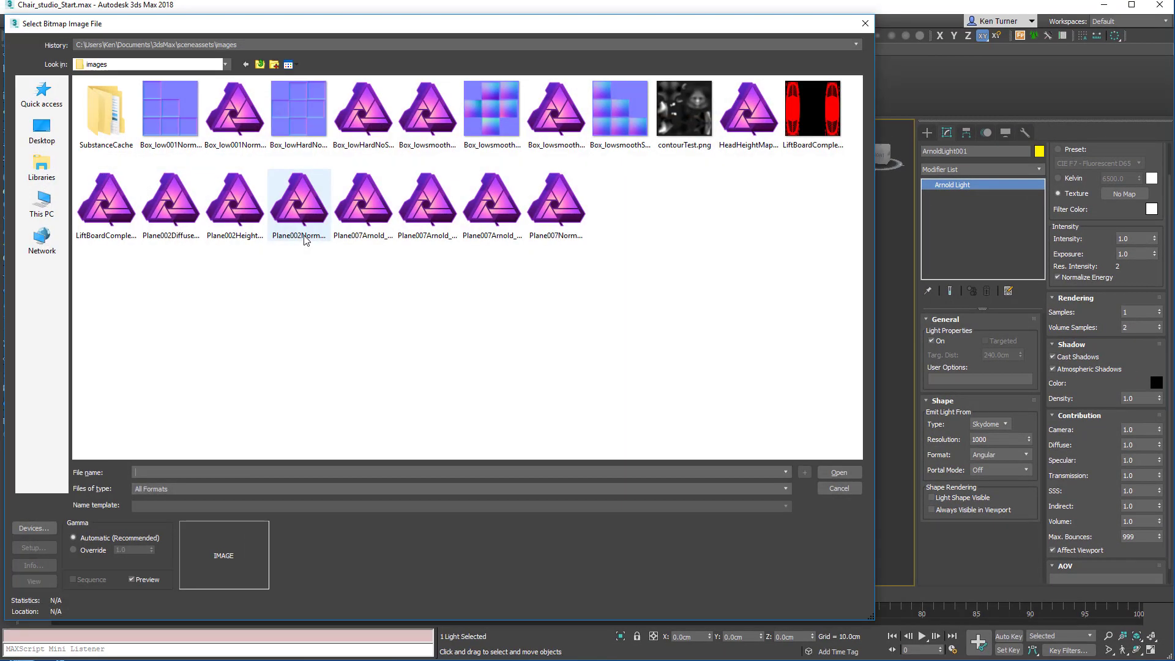
click(326, 47)
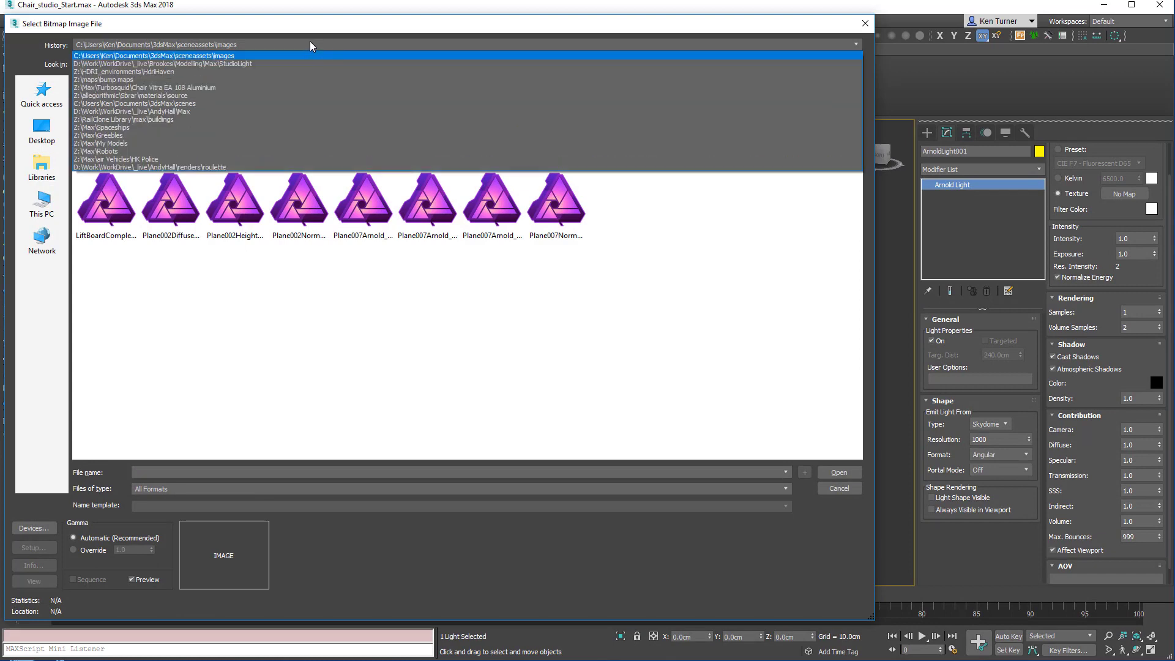
click(243, 72)
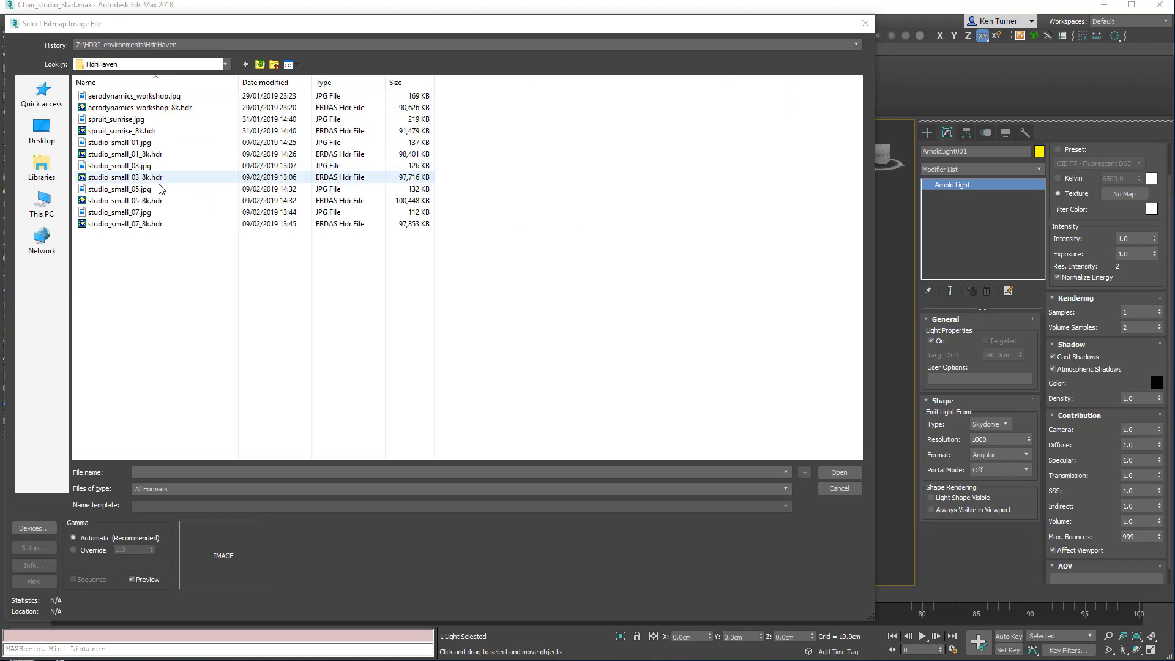
click(160, 204)
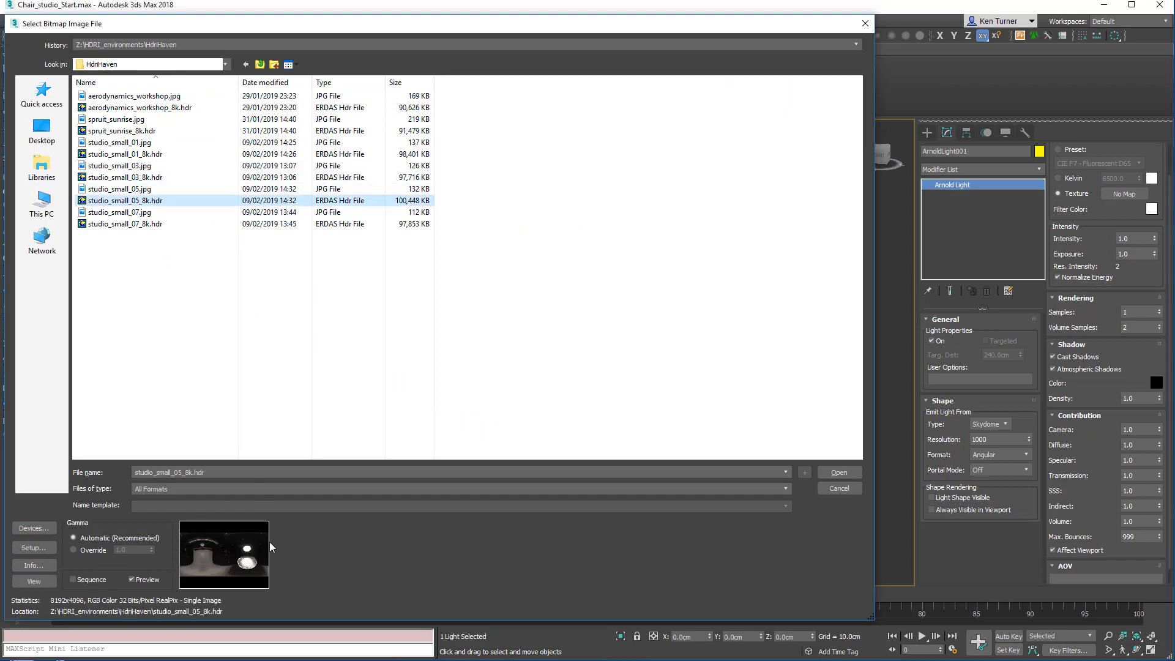
click(833, 475)
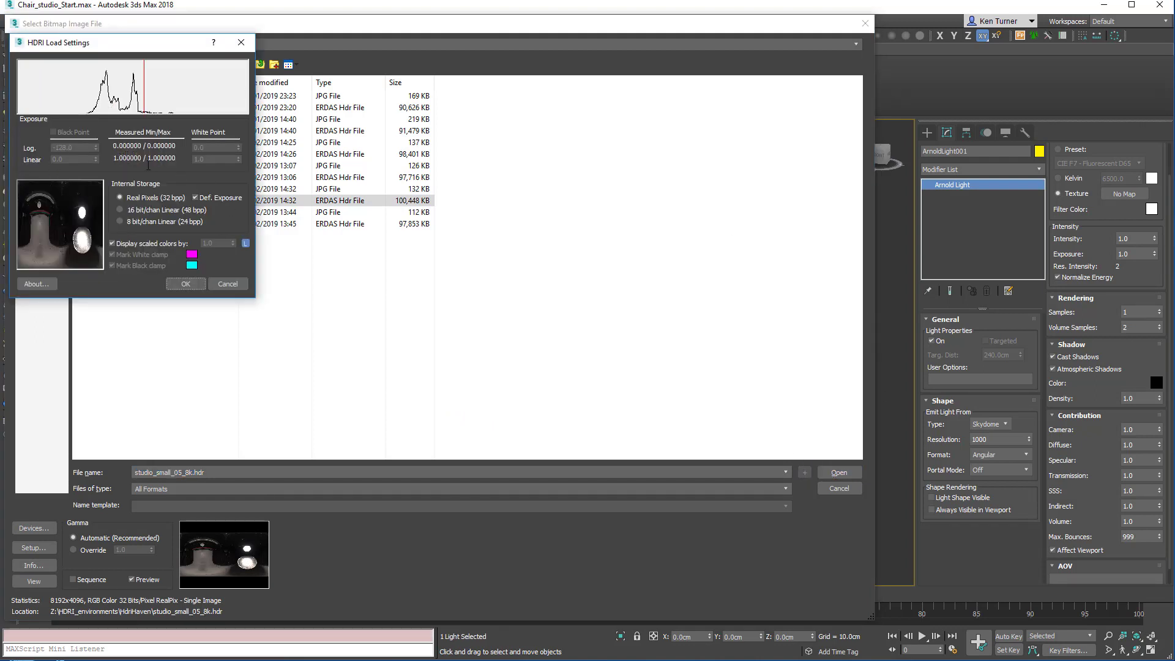
drag(171, 51, 198, 53)
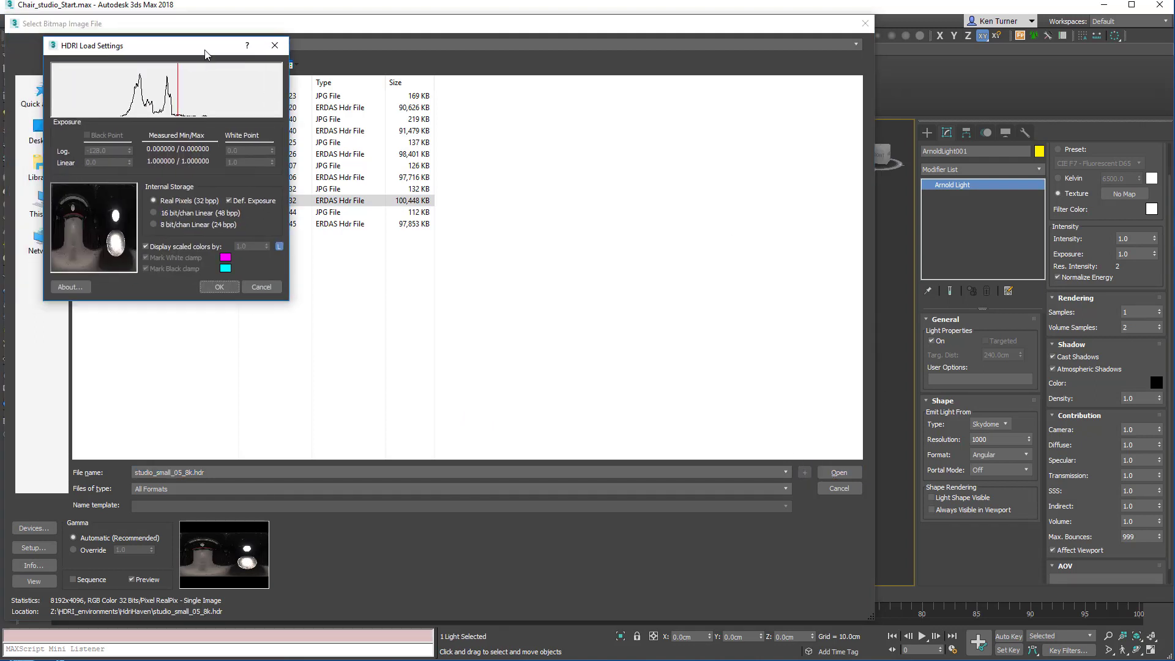
click(213, 286)
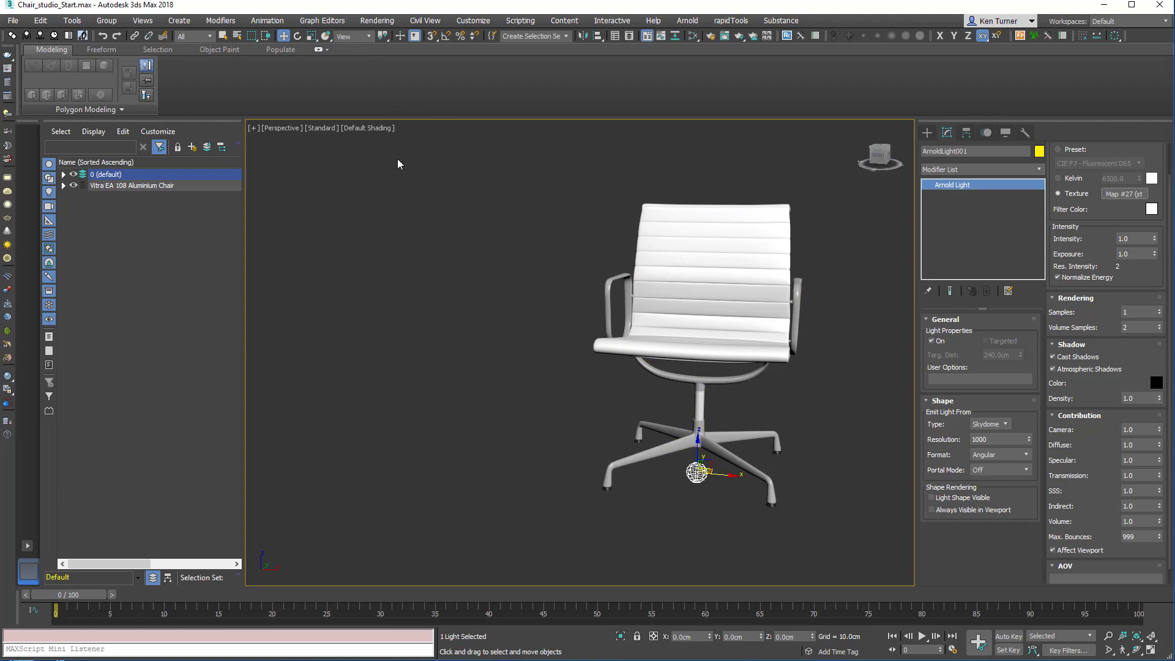
click(297, 36)
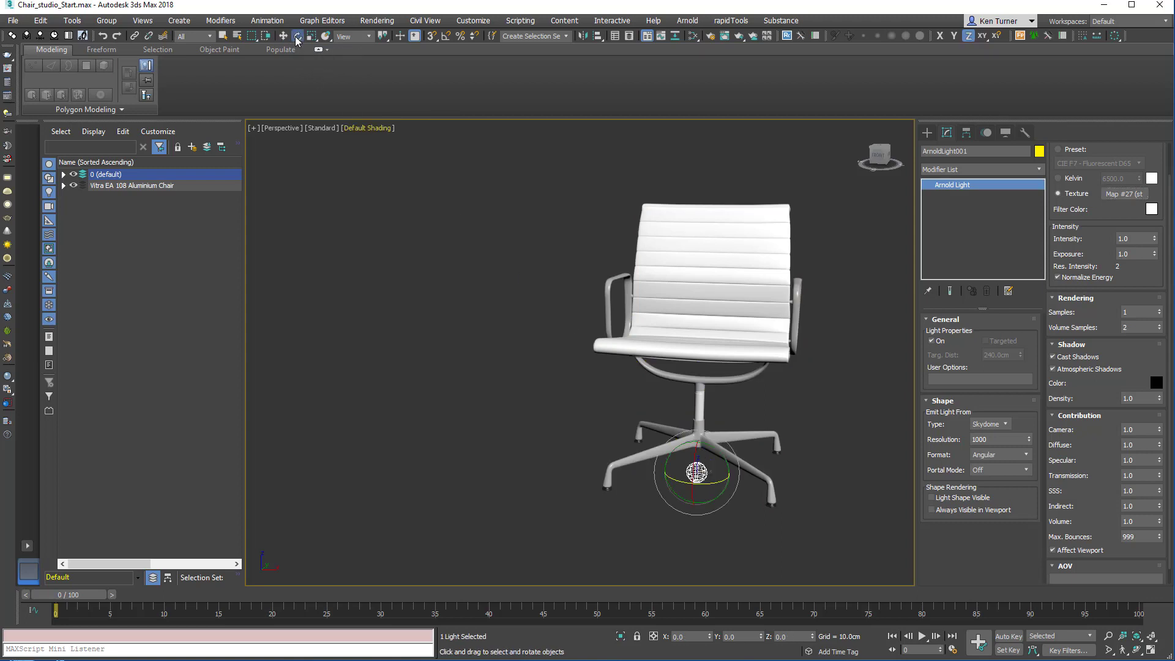
right_click(297, 37)
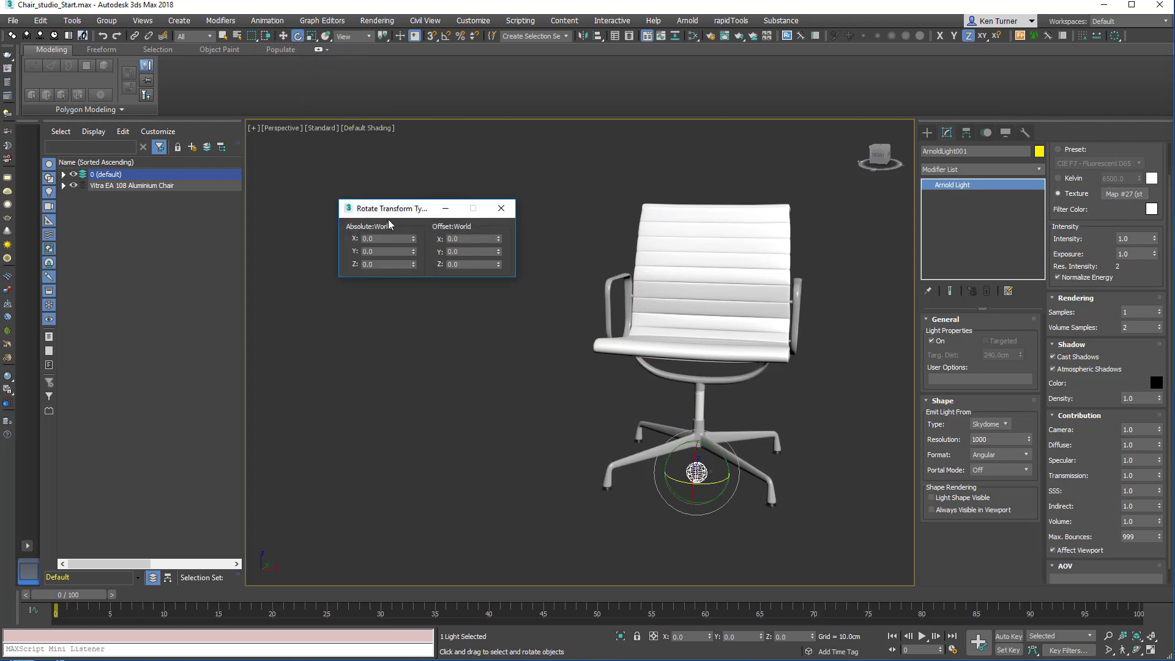
drag(402, 212, 356, 216)
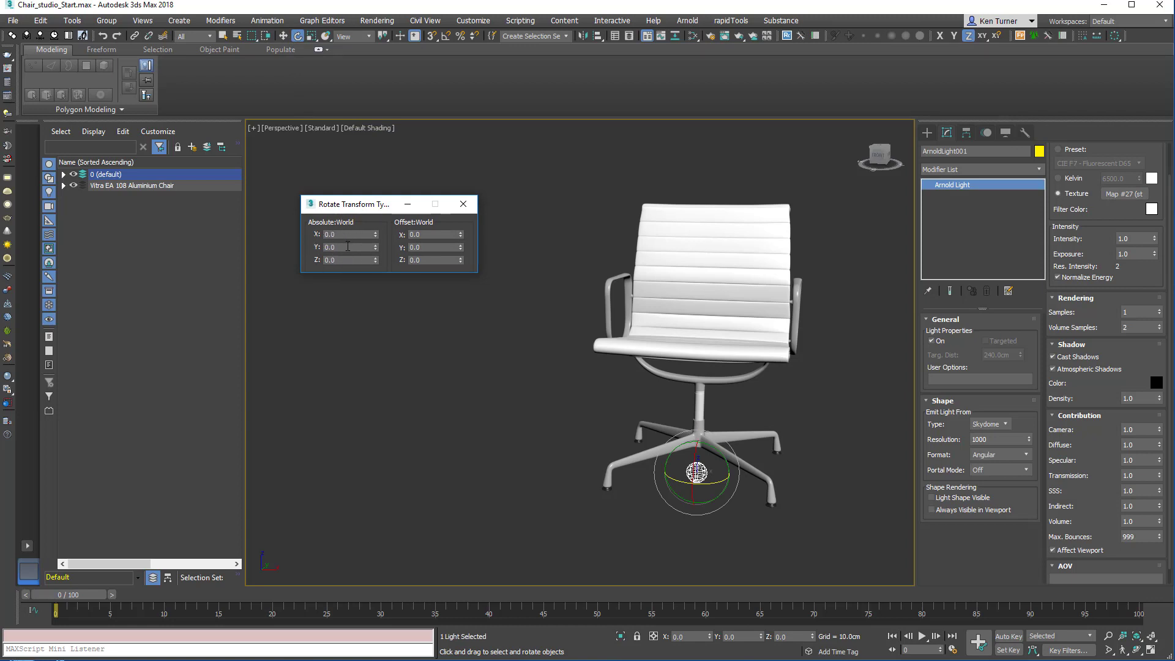
click(463, 204)
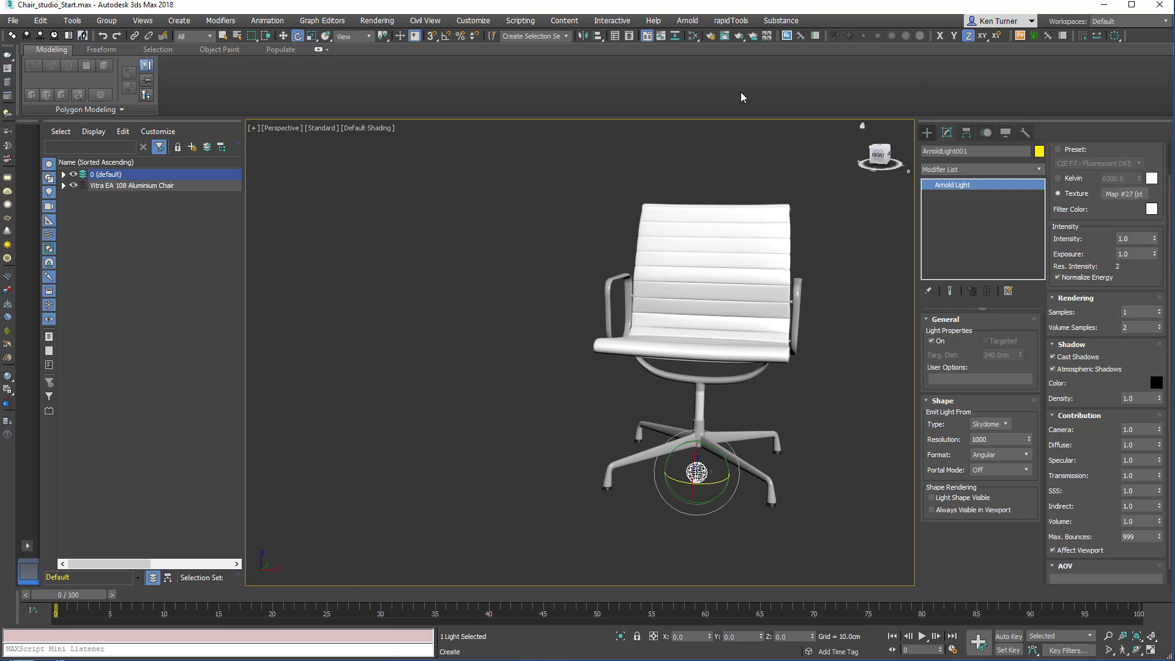
- Copy the skydome light's texture map into the second Material Editor sample slot as an Instance
click(694, 38)
click(694, 39)
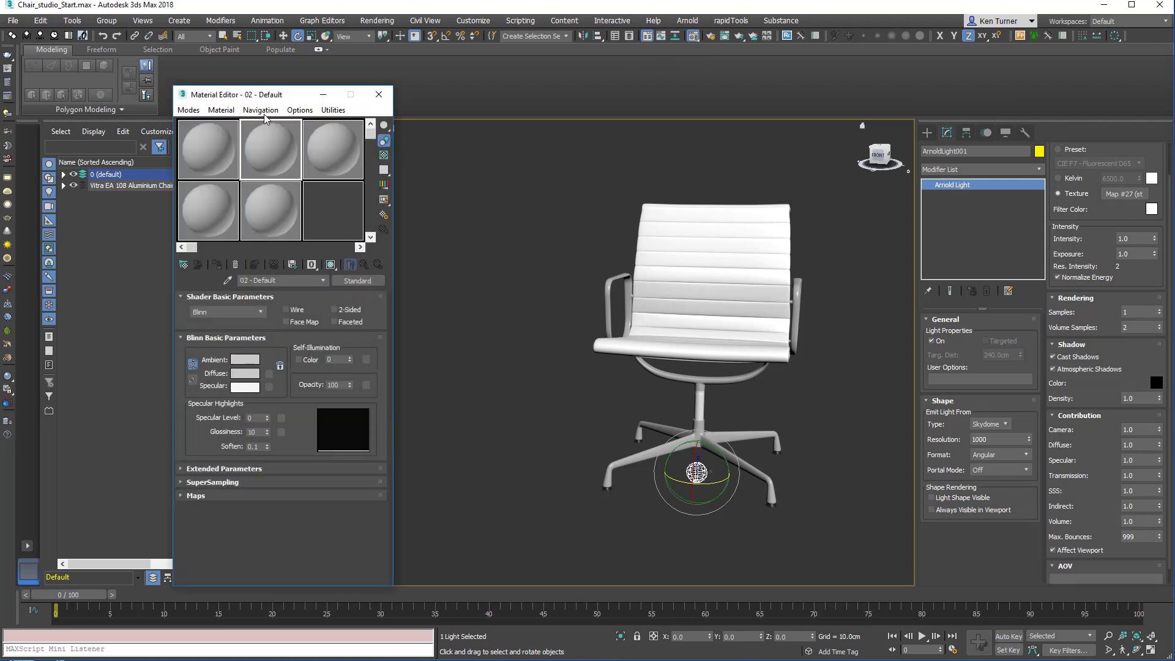
drag(283, 97, 397, 92)
drag(1124, 197, 389, 148)
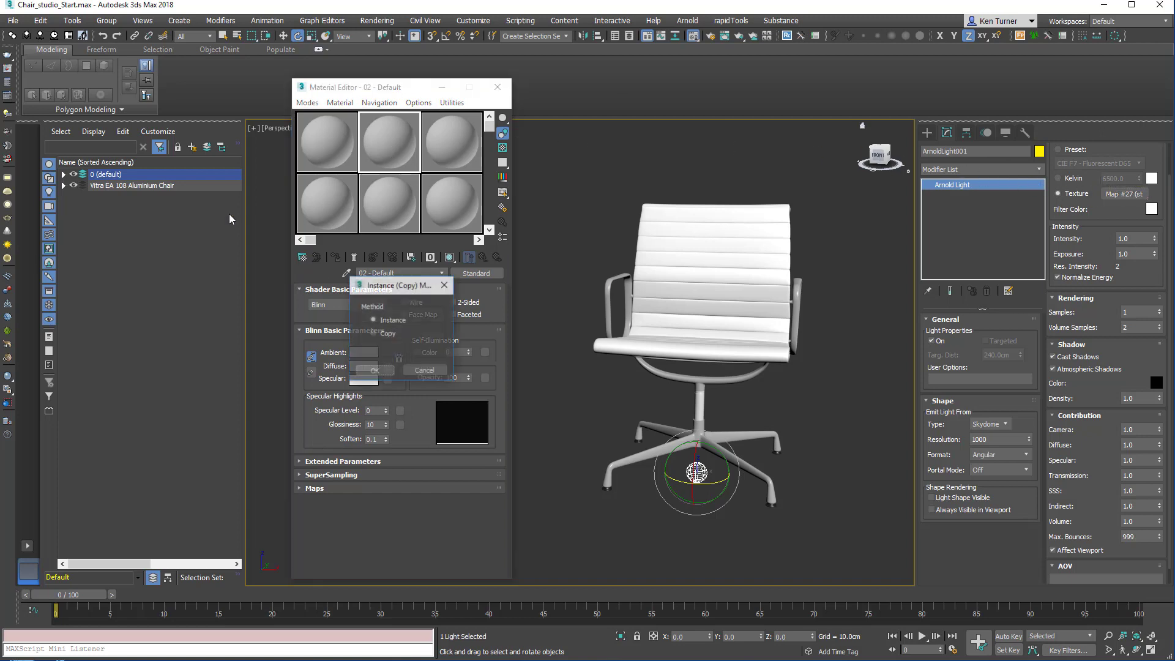
click(387, 371)
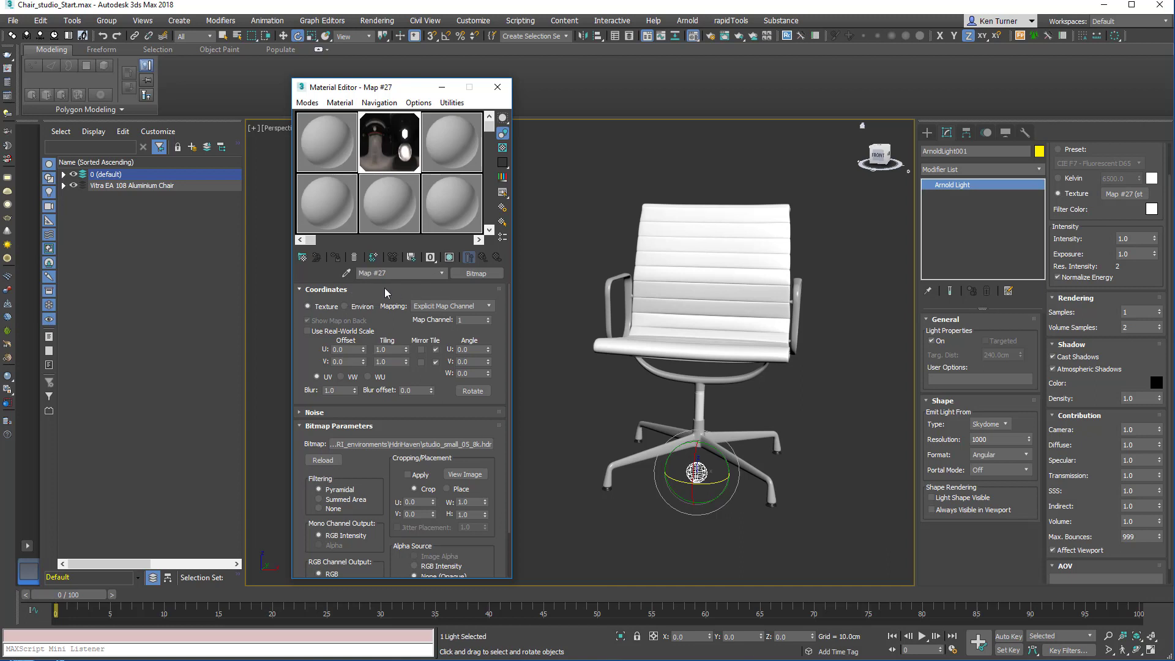
- Set the HDRI map's coordinates to Environ with Spherical Environment mapping and close the Material Editor
click(346, 306)
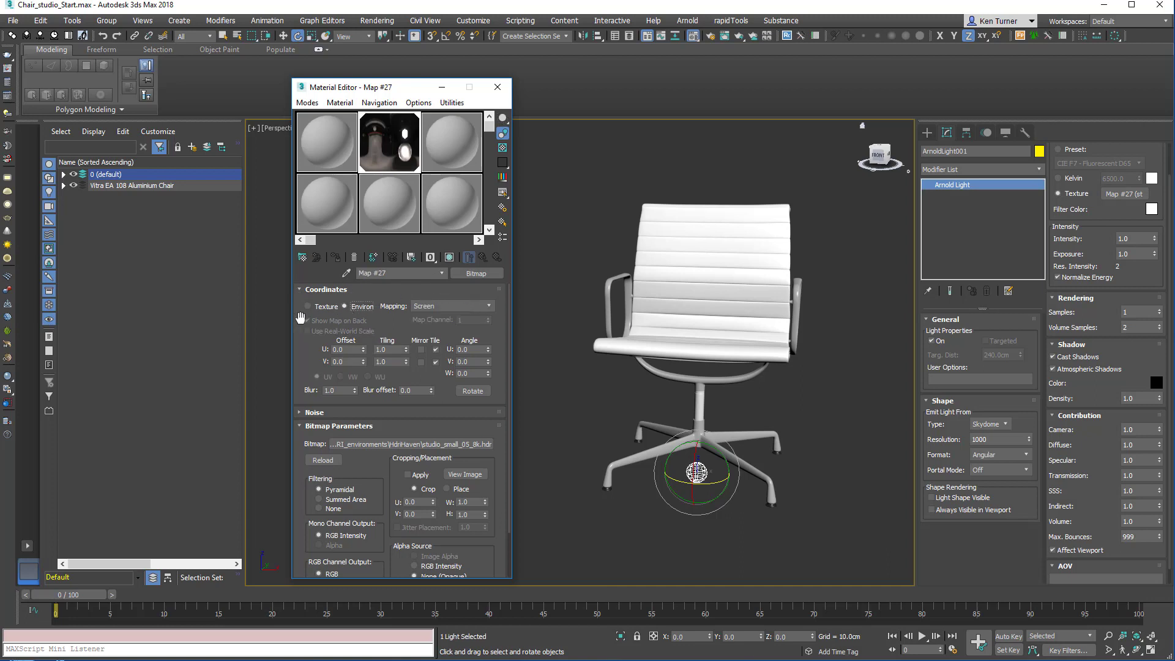
click(490, 307)
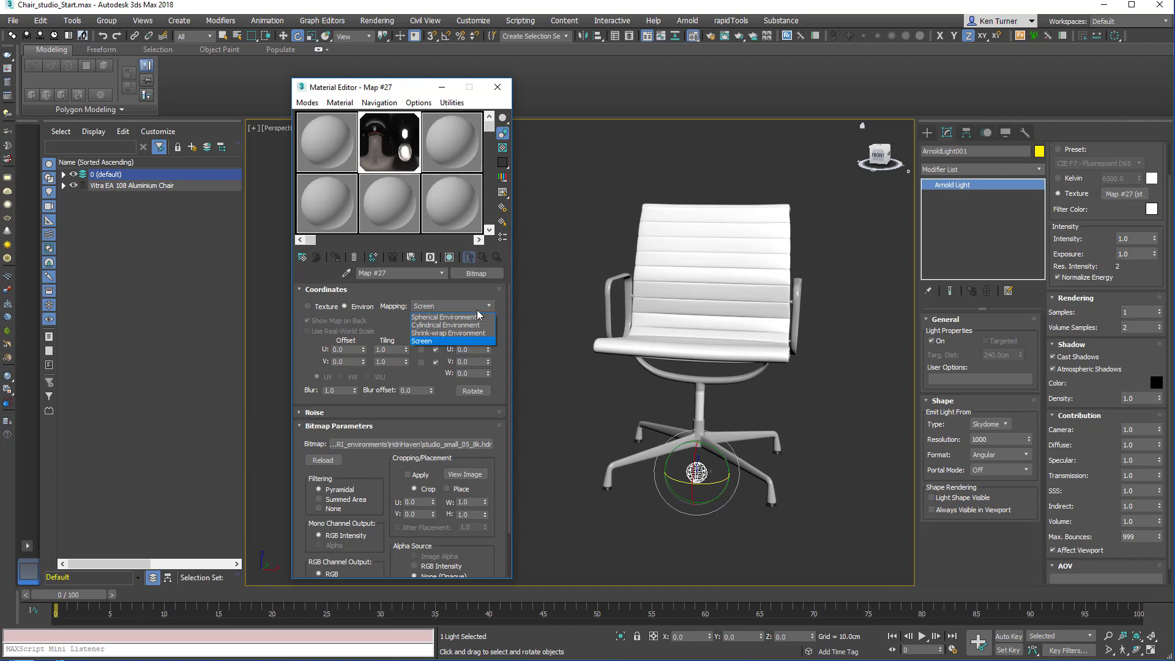
click(477, 317)
key(m)
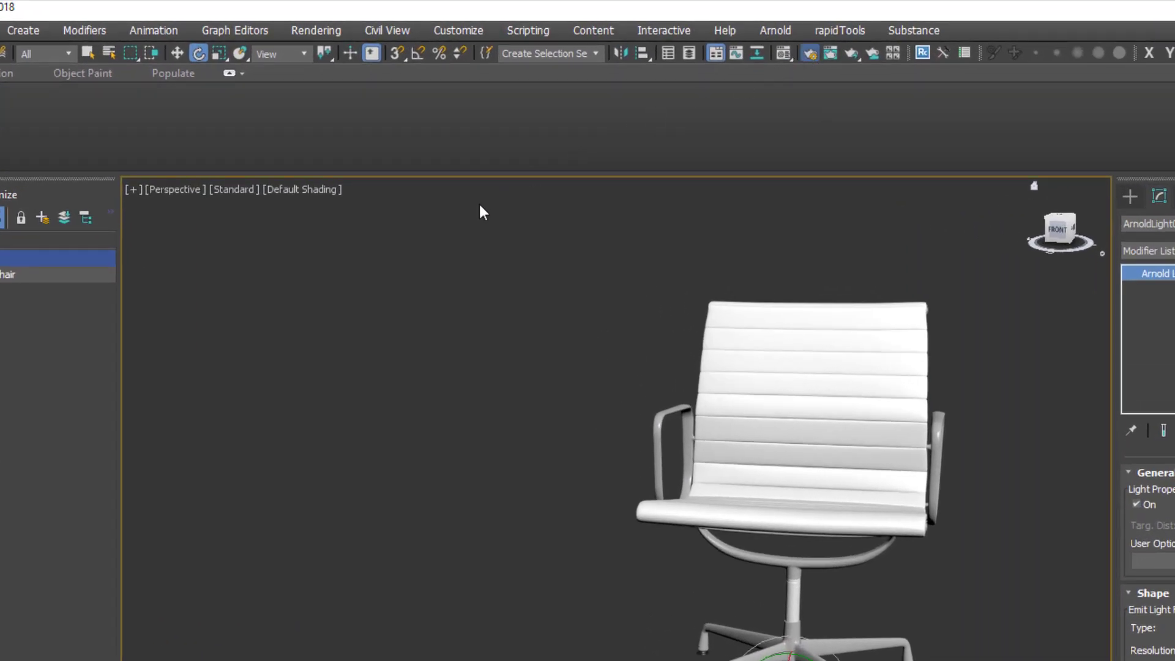
- Set the Arnold renderer's Camera (AA) samples to 6 in Render Setup
key(F10)
drag(503, 171, 318, 174)
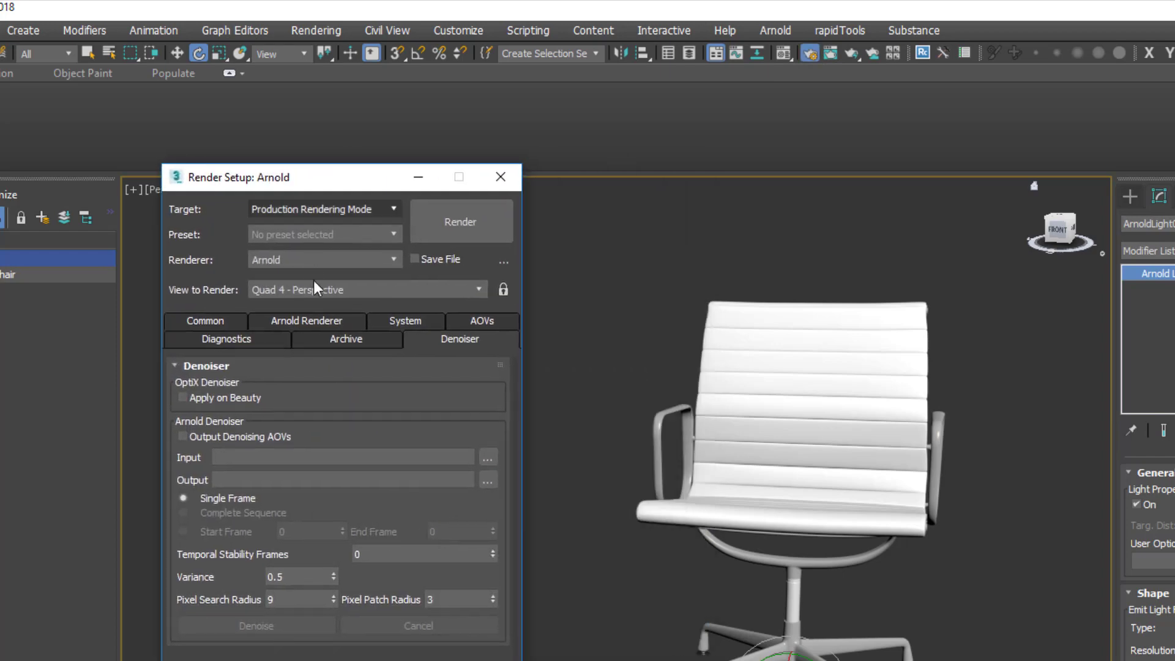
click(247, 341)
click(307, 337)
click(229, 318)
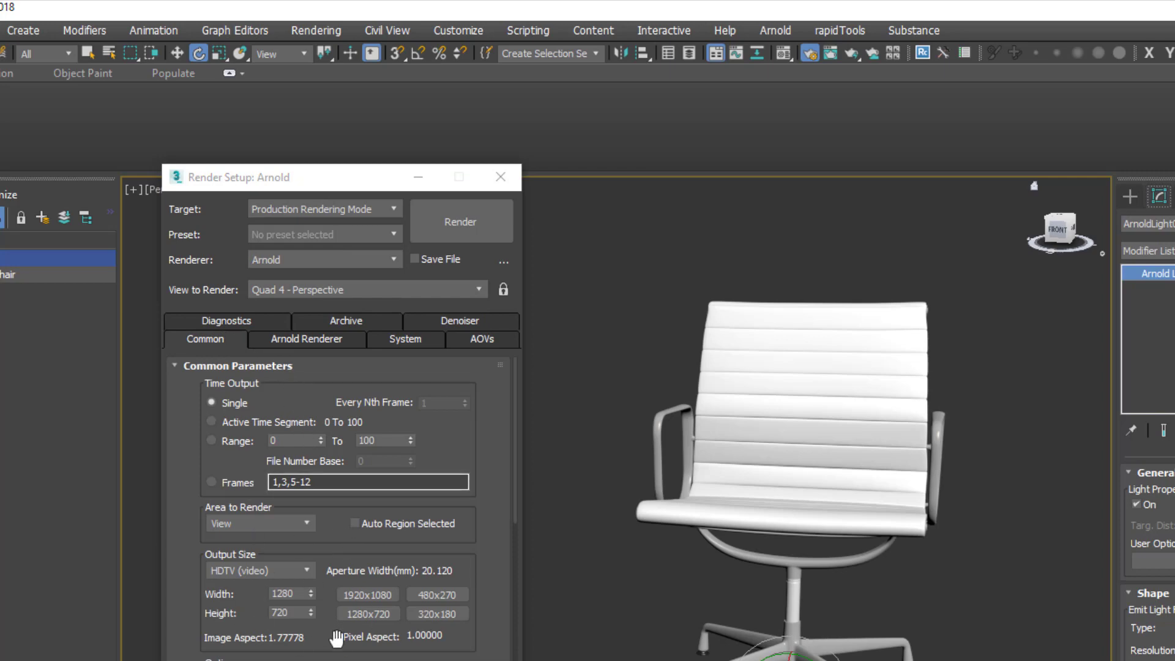
click(303, 339)
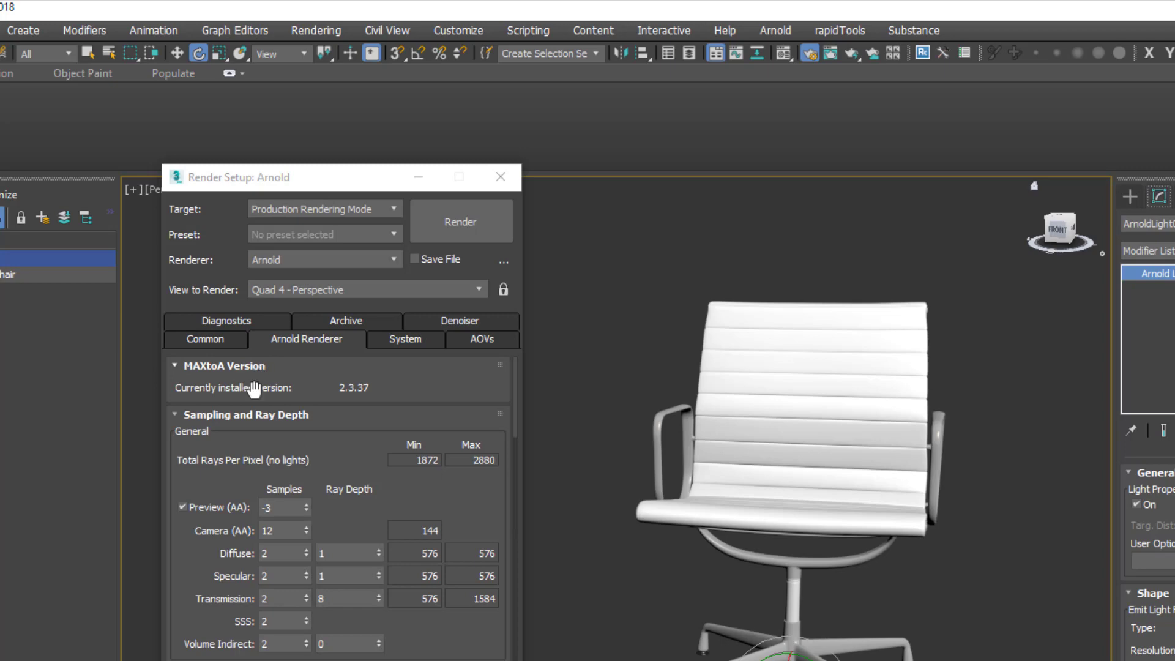
double_click(287, 528)
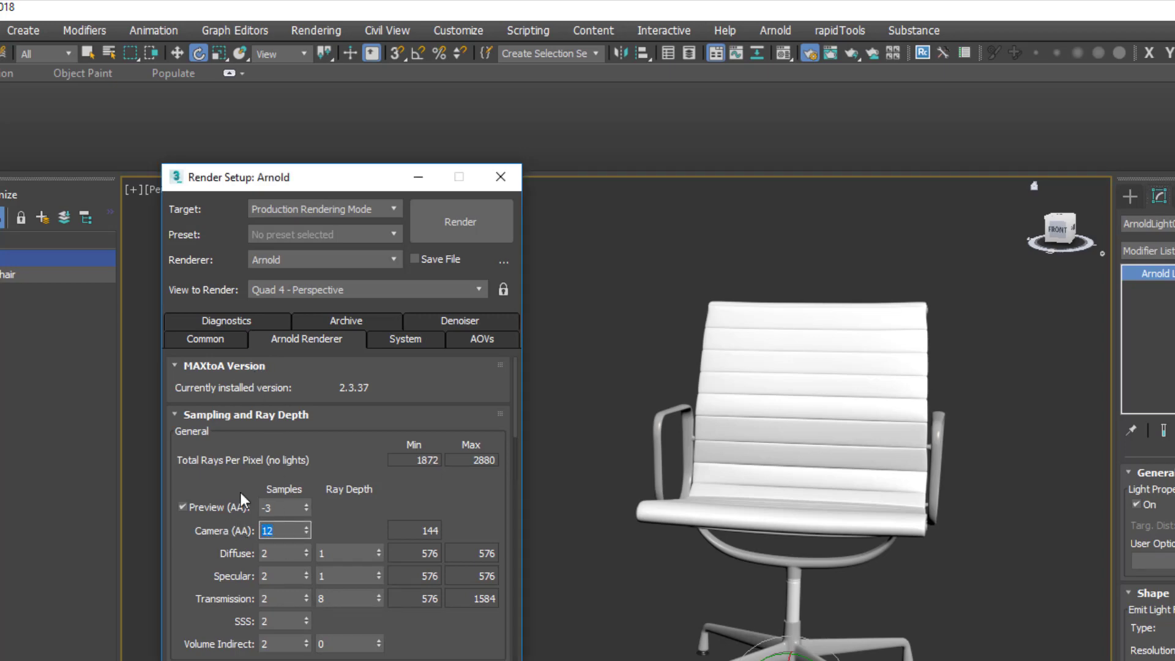
text(6)
- Render the Perspective view of the chair and minimize the rendered frame window
drag(356, 436, 355, 426)
drag(356, 423, 364, 442)
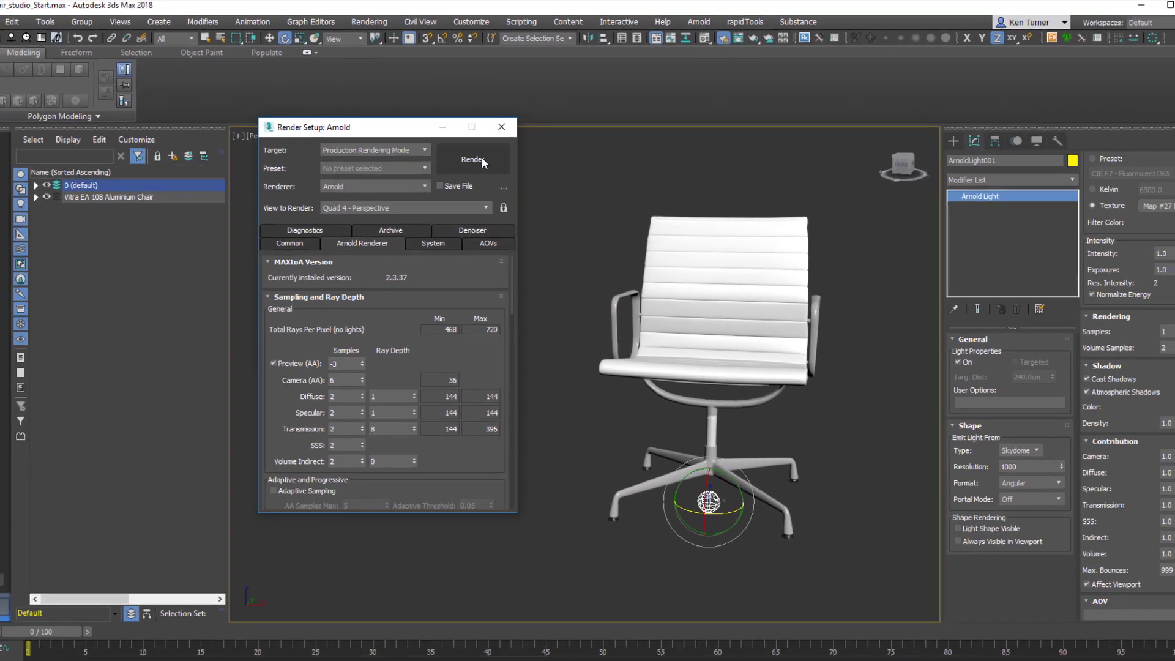
key(shift+q)
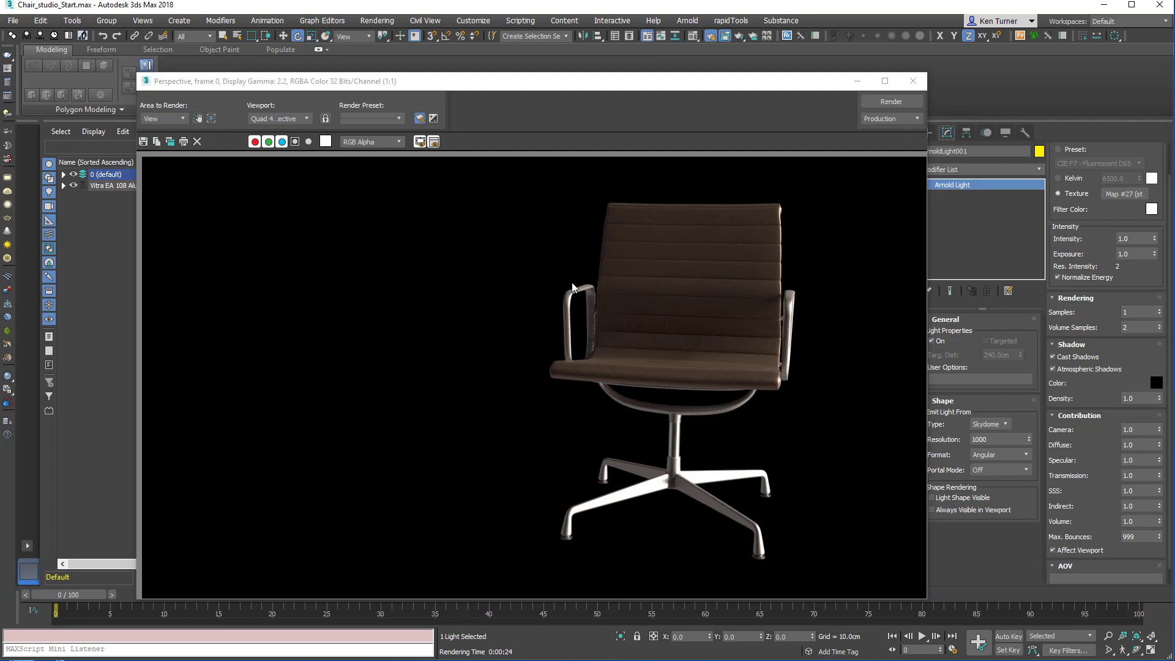
click(859, 81)
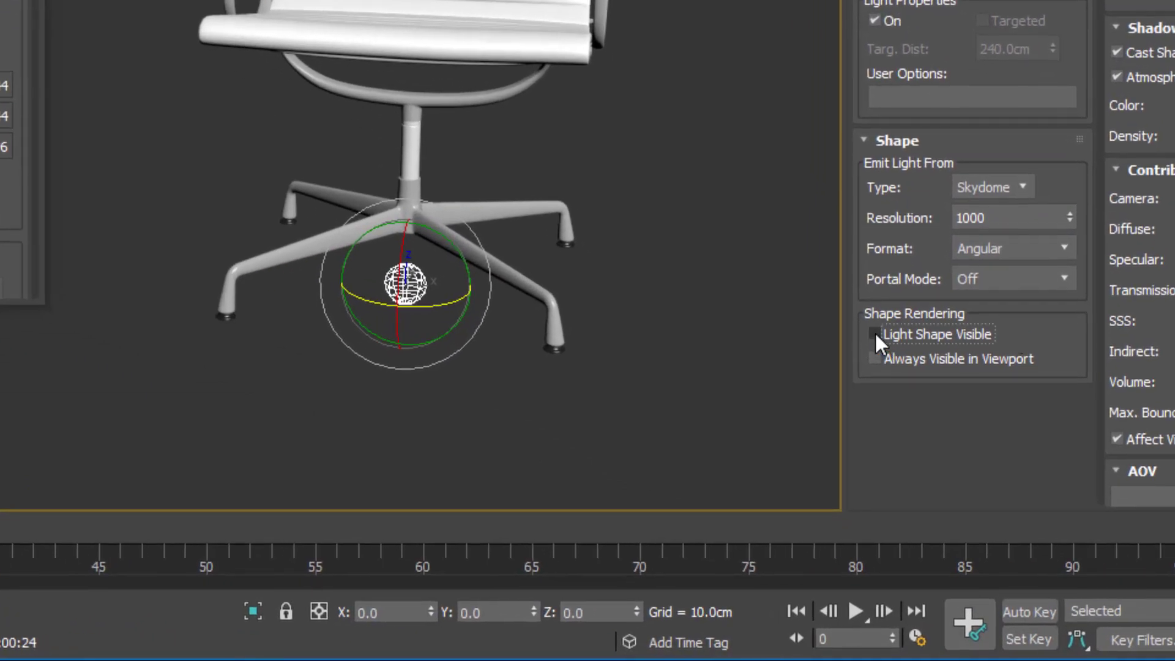
- Enable Light Shape Visible on the skydome light, render the Perspective view again and close the rendered frame
click(922, 333)
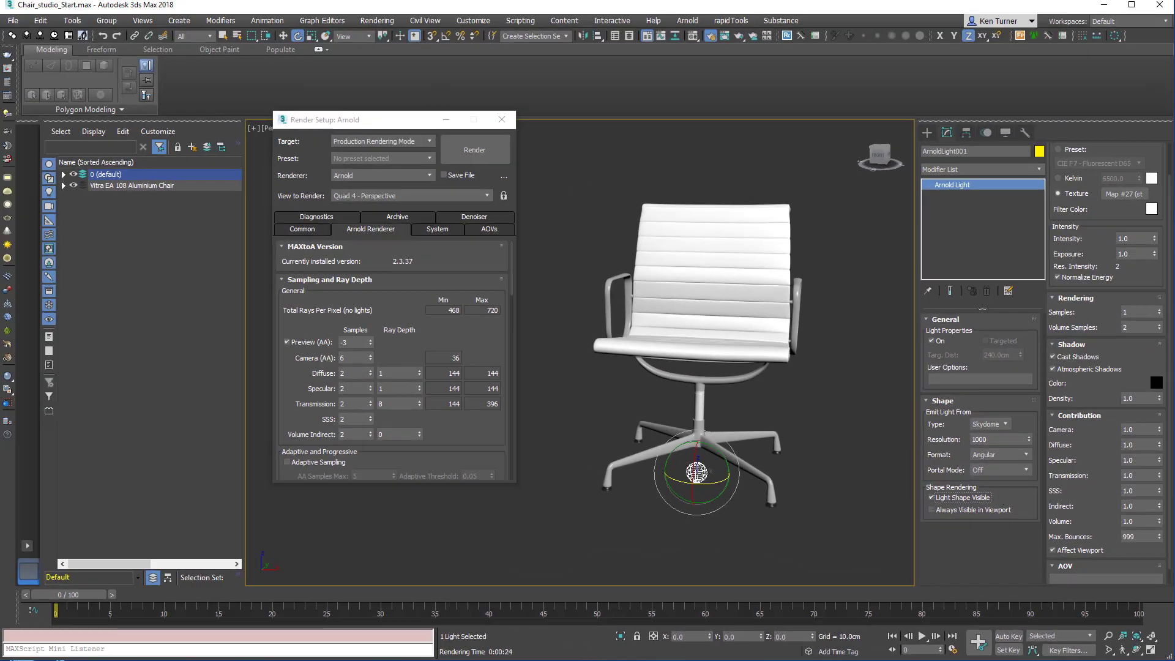
click(484, 152)
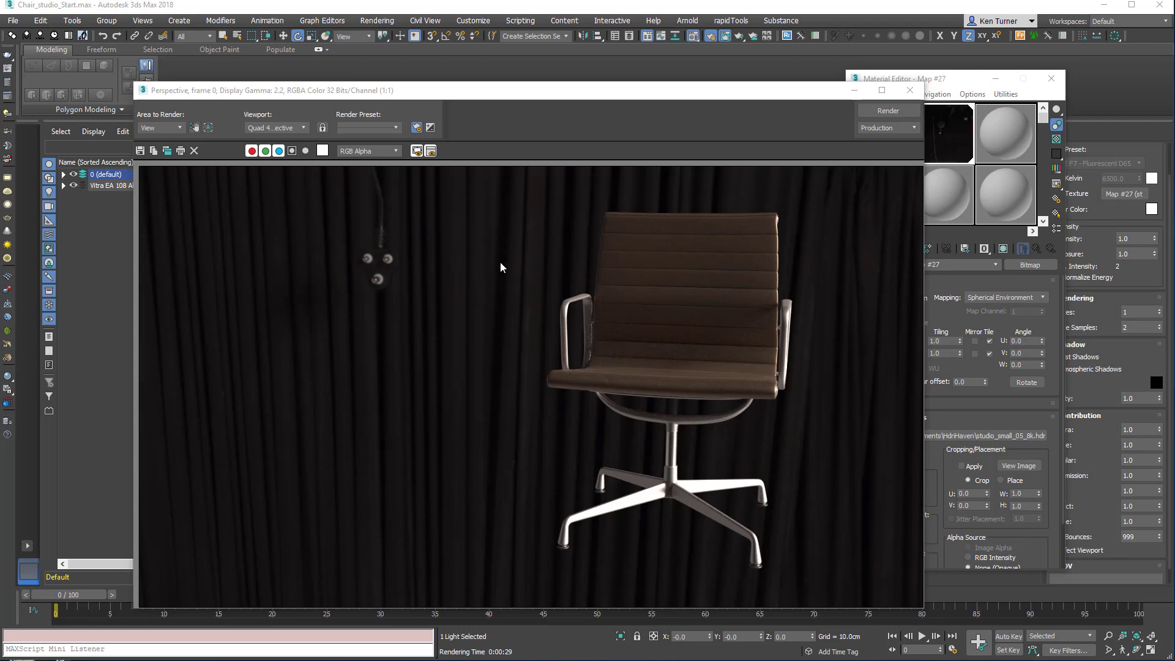
click(911, 90)
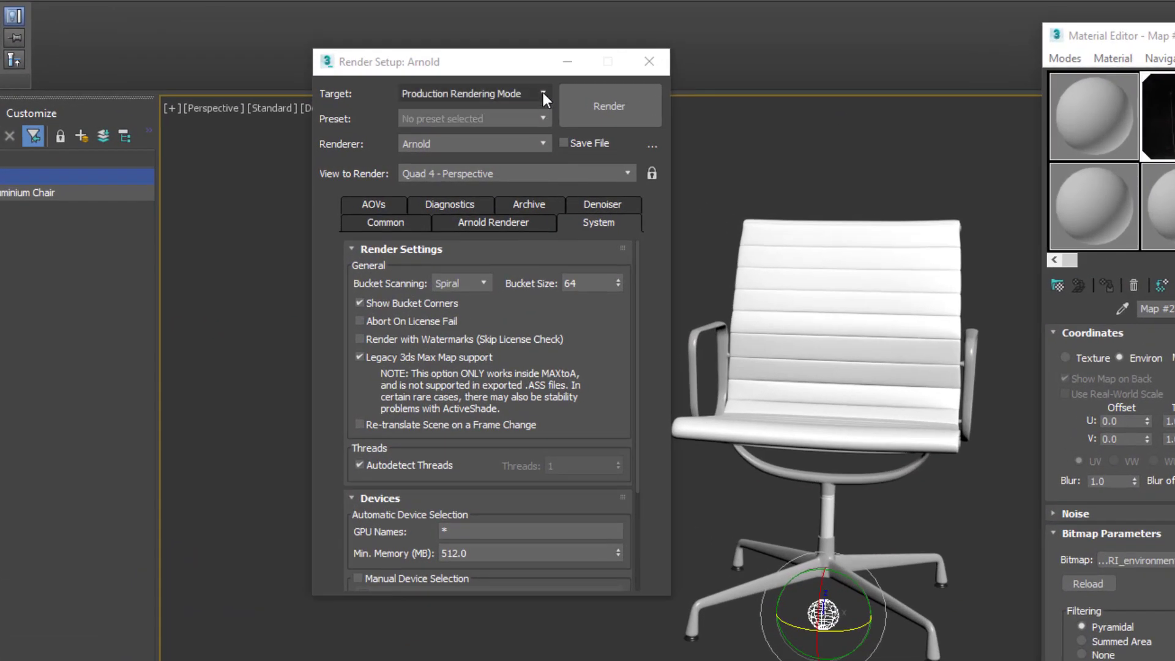
- Switch the render target to ActiveShade Mode, keeping Arnold as the renderer
click(544, 93)
click(522, 93)
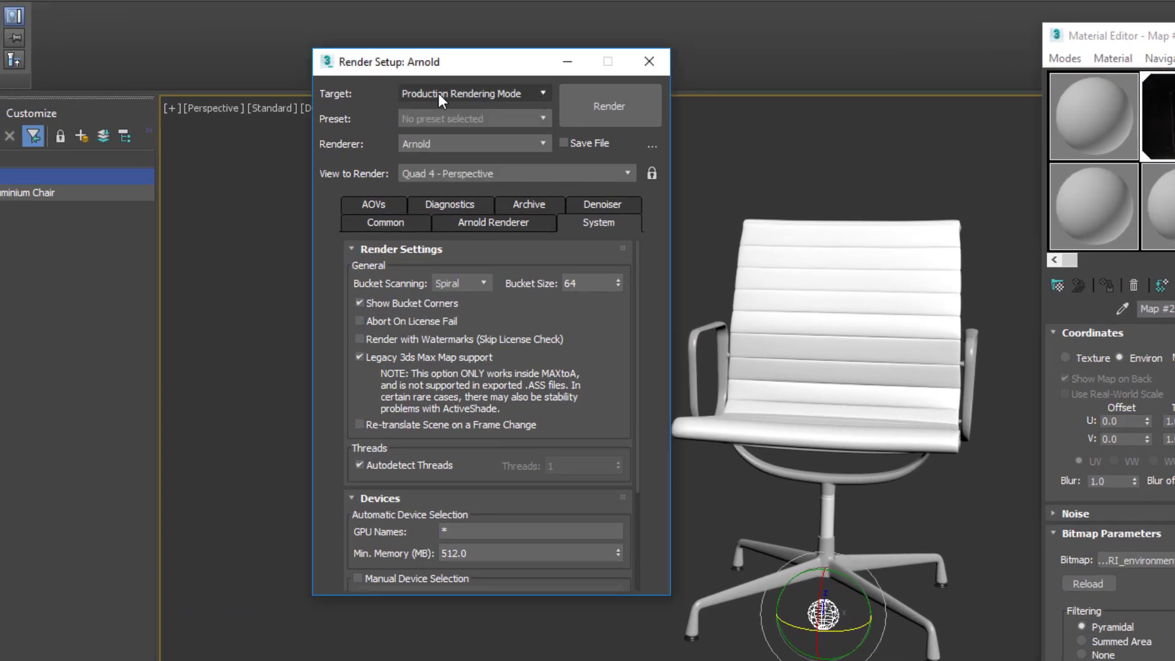
scroll(438, 93, down, 2)
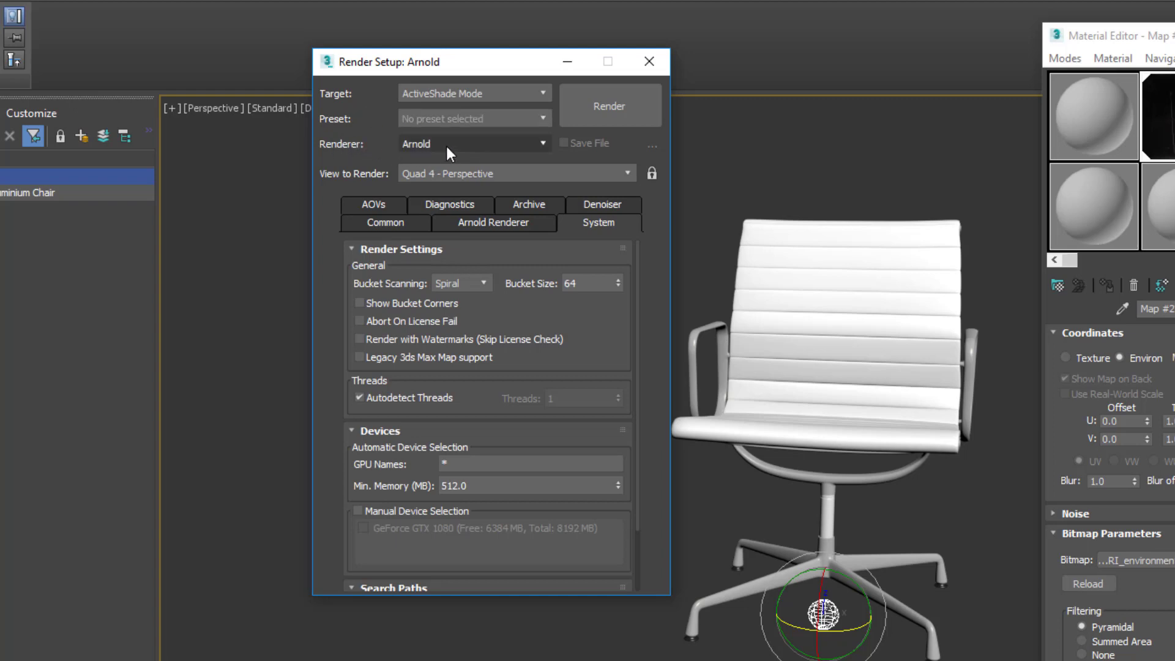
click(471, 142)
click(477, 137)
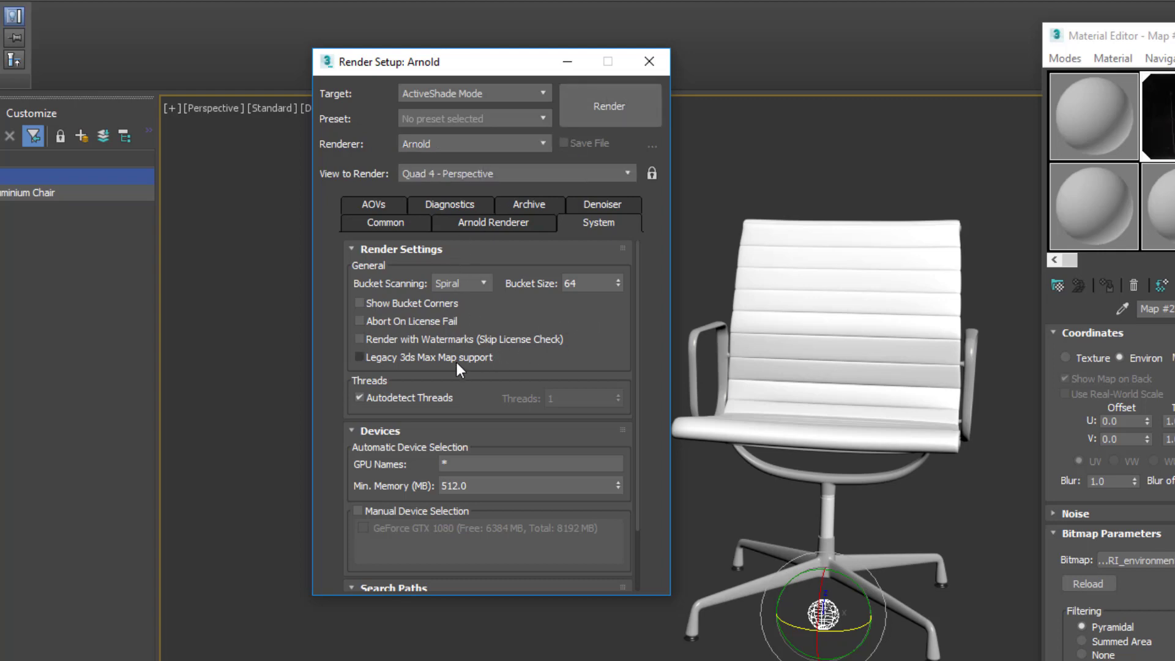
- Review the Arnold sampling settings for ActiveShade, start the interactive render and move its window beside the chair
click(476, 228)
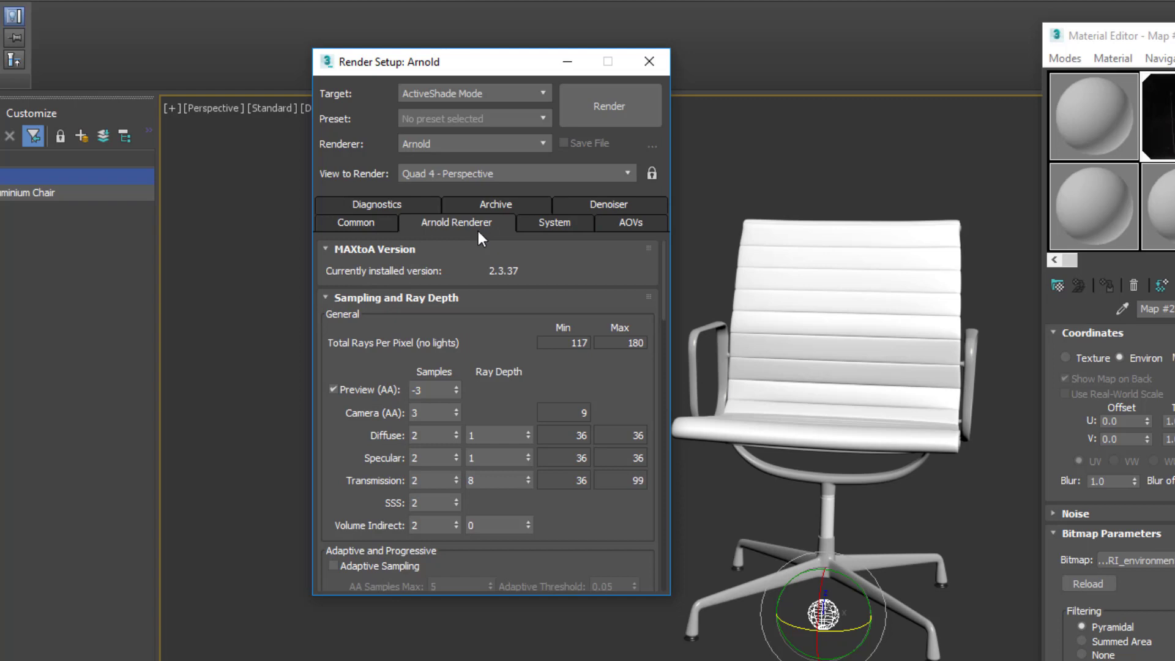
drag(495, 329, 513, 181)
drag(601, 514, 599, 358)
click(622, 114)
drag(388, 209, 460, 124)
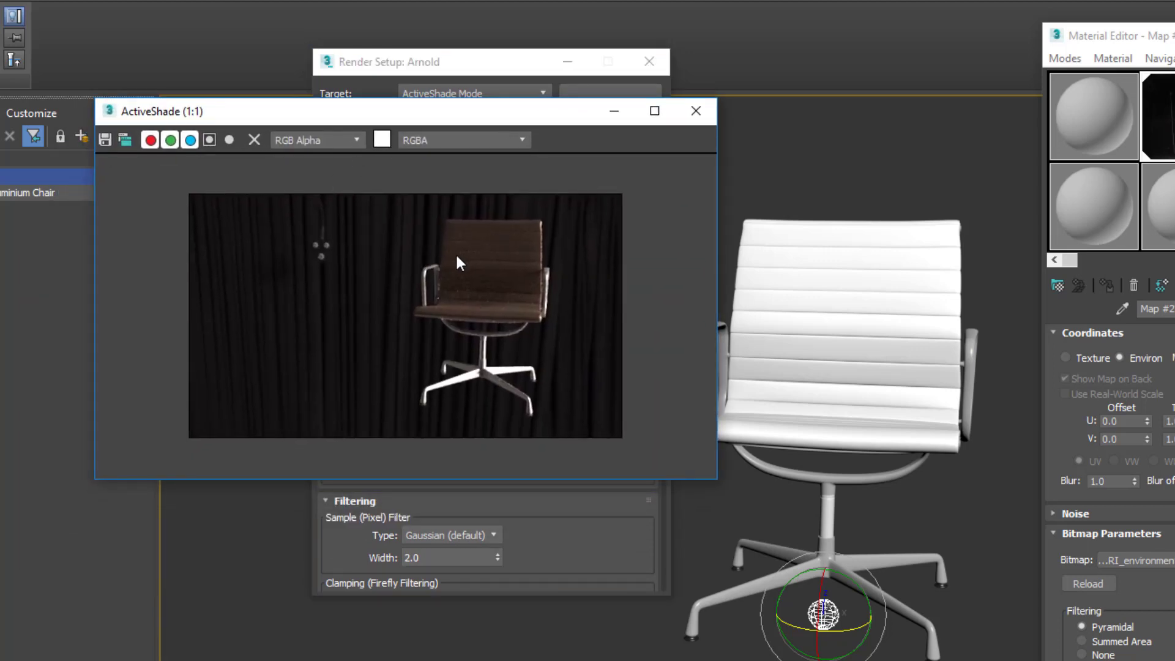
- Rotate the skydome light to about -67.5 degrees around Z and set its intensity to 0.5
mouse_move(846, 631)
mouse_down()
mouse_move(836, 628)
mouse_move(854, 616)
mouse_move(867, 624)
mouse_move(845, 629)
mouse_move(854, 625)
mouse_up()
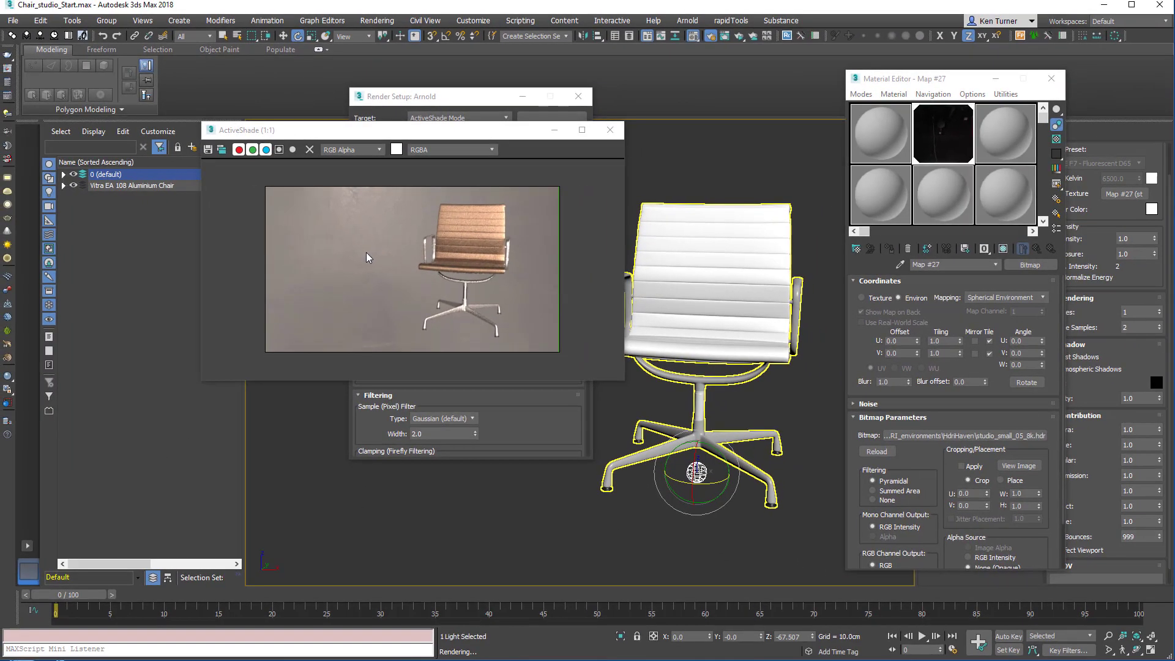
drag(967, 85, 883, 88)
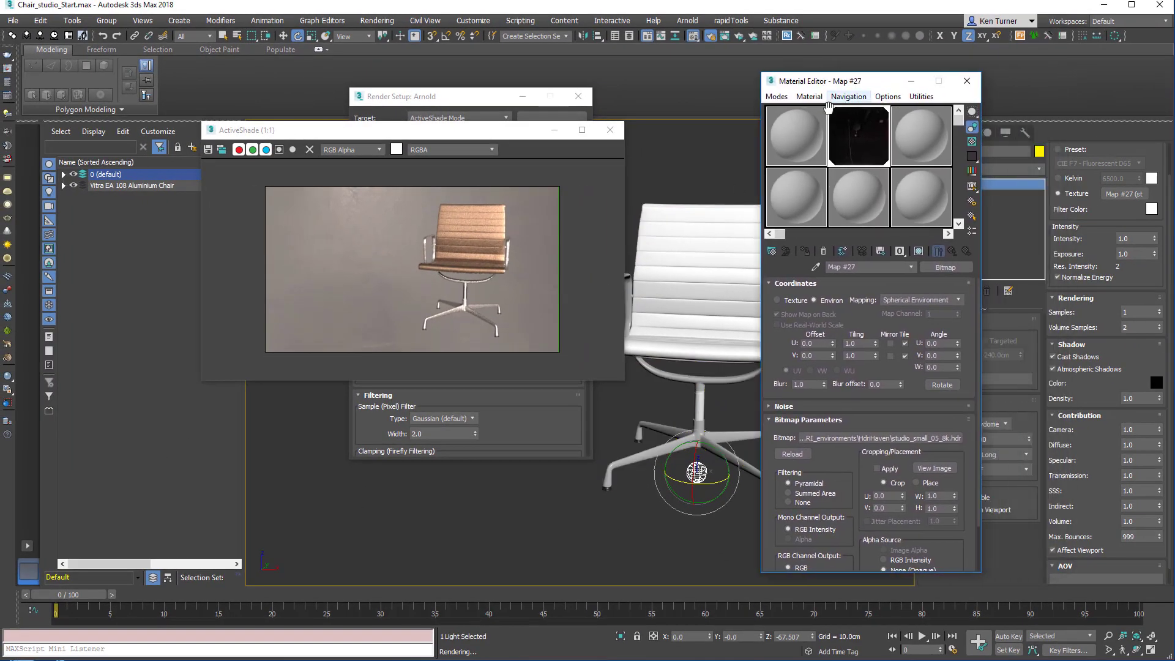
double_click(1141, 239)
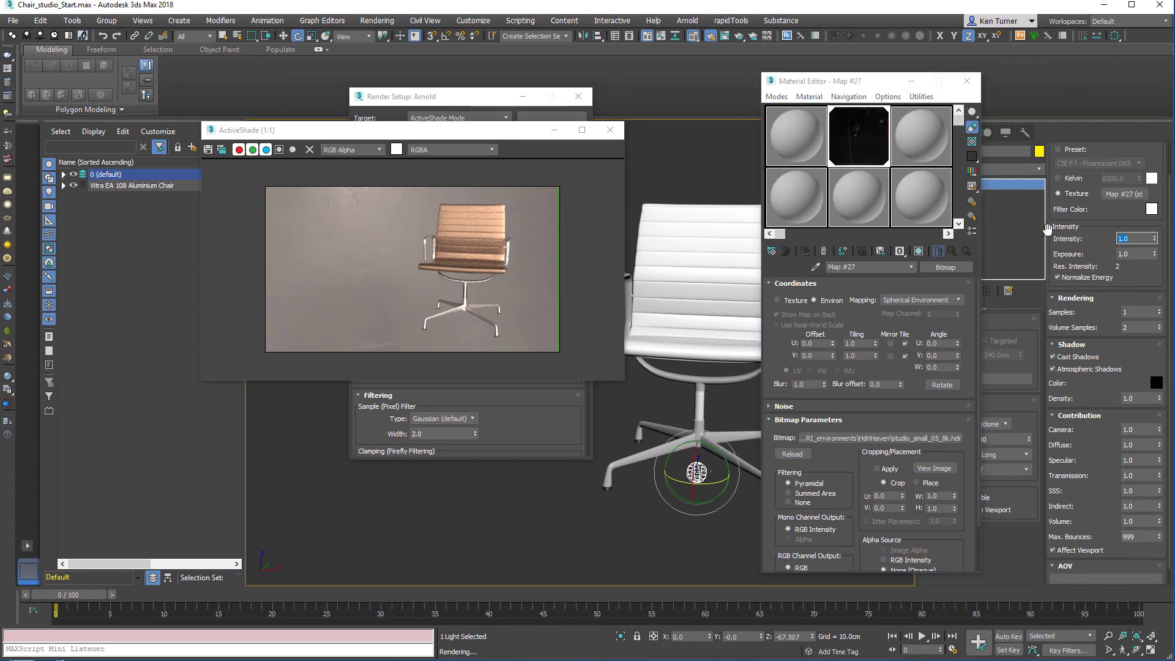
text(.5)
key(Return)
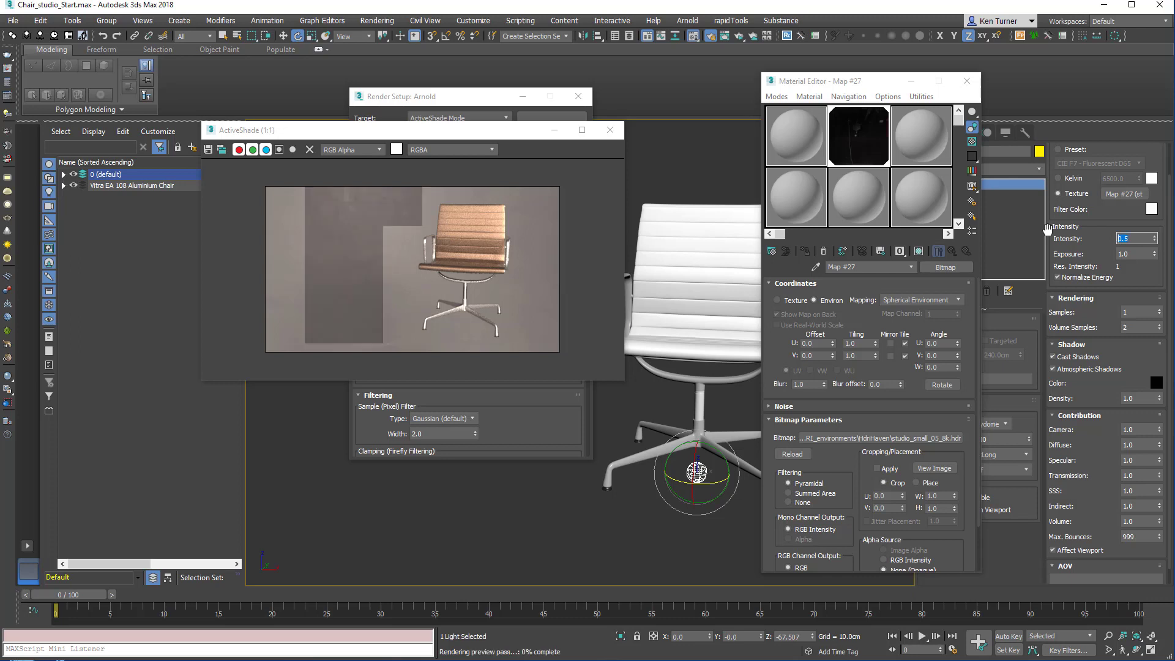
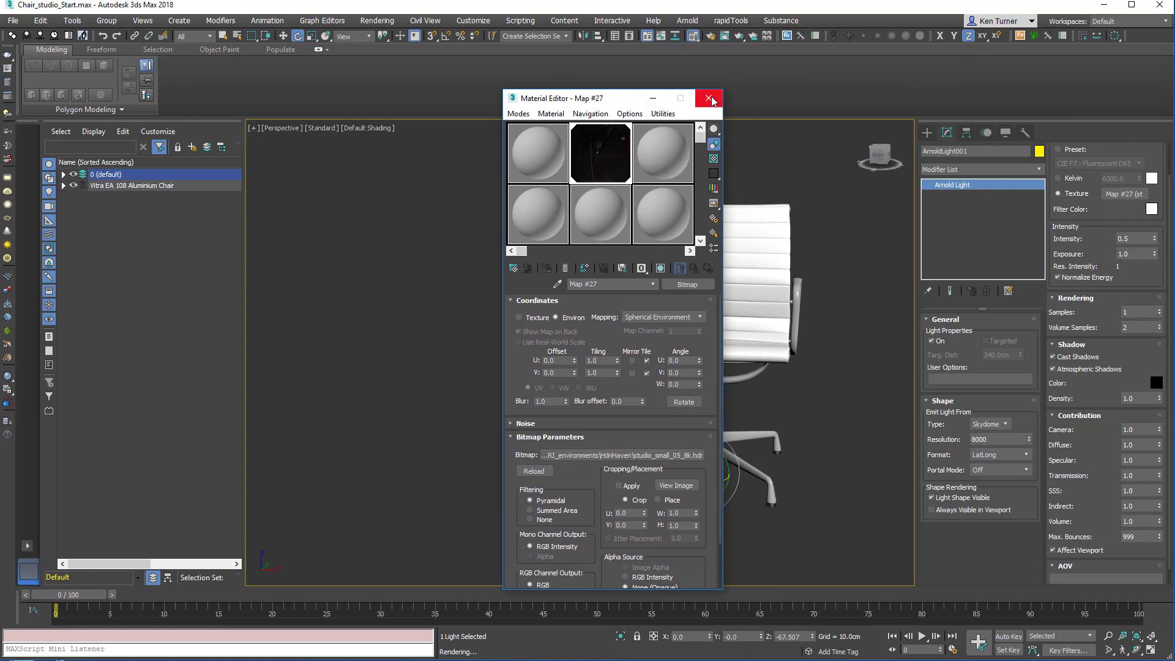
- Close the Material Editor and create a floor plane about 380 cm long and 370 cm wide around the chair in the Top view
click(709, 99)
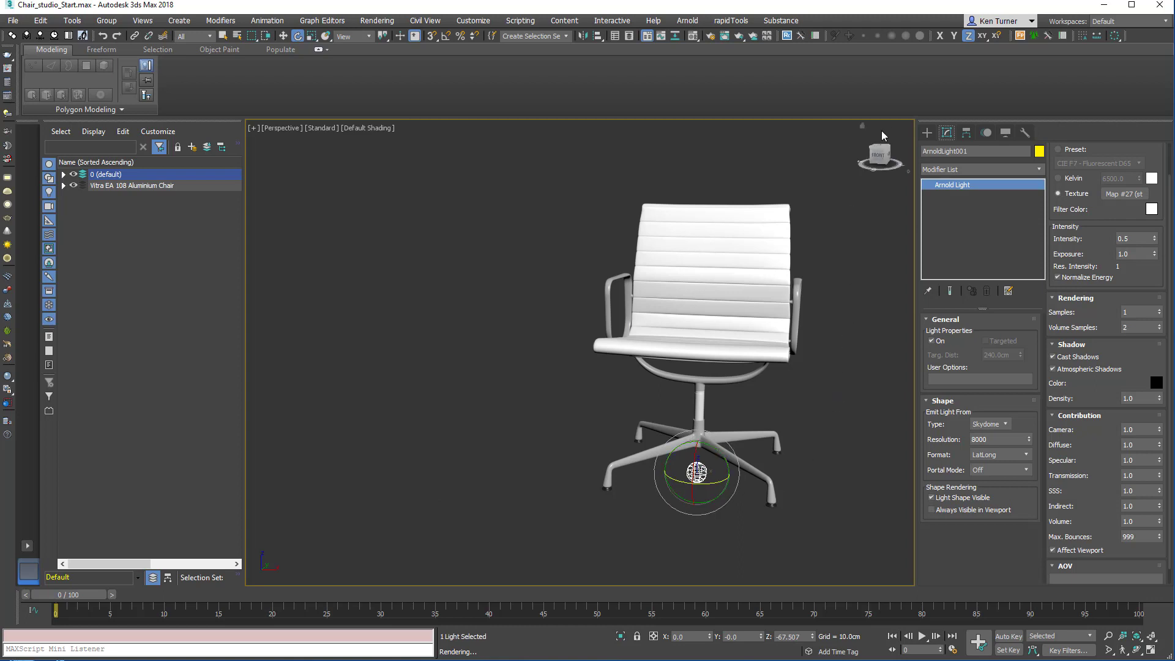
click(928, 133)
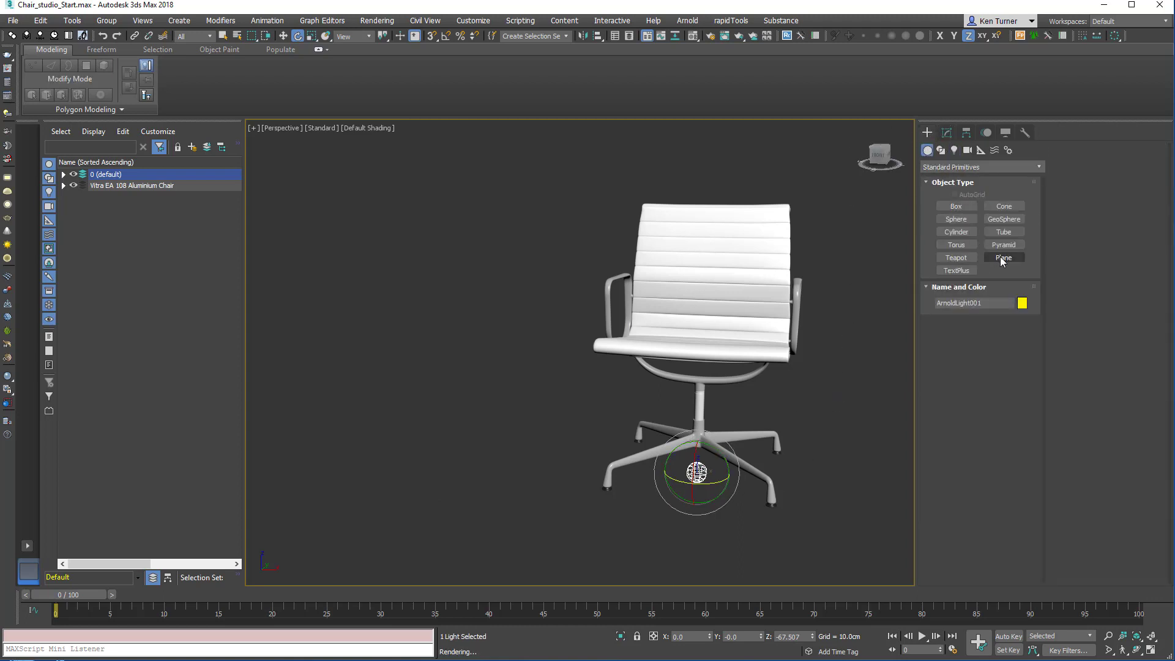
click(1002, 258)
key(t)
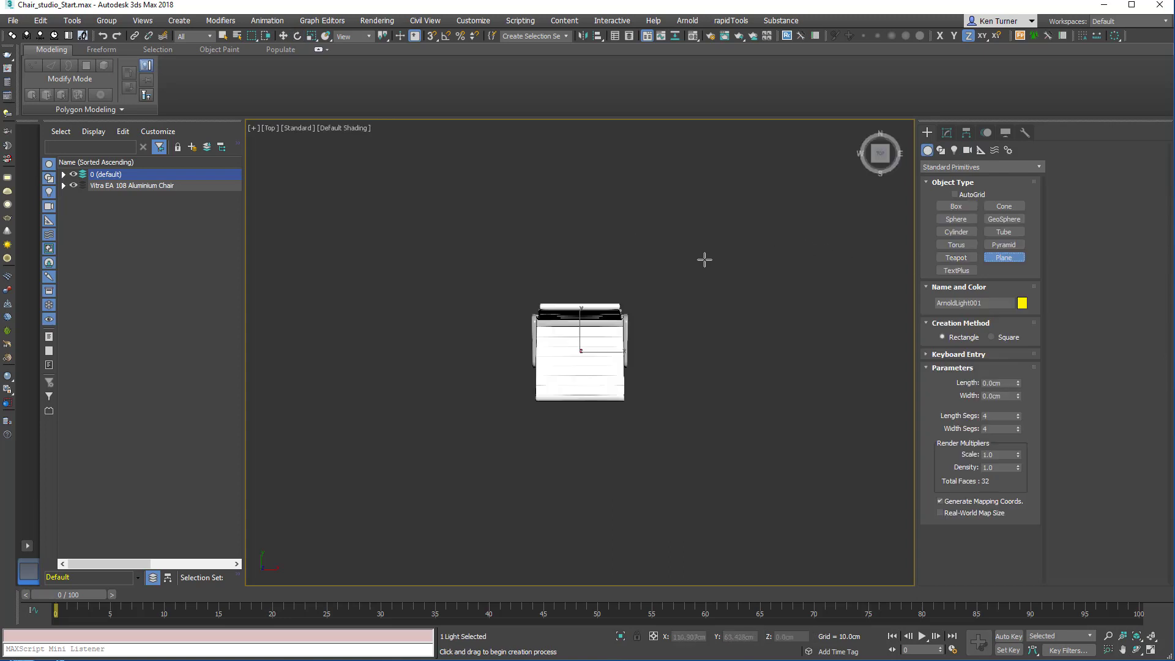
scroll(670, 251, down, 5)
drag(535, 183, 738, 392)
alt+middle_drag(777, 307, 789, 237)
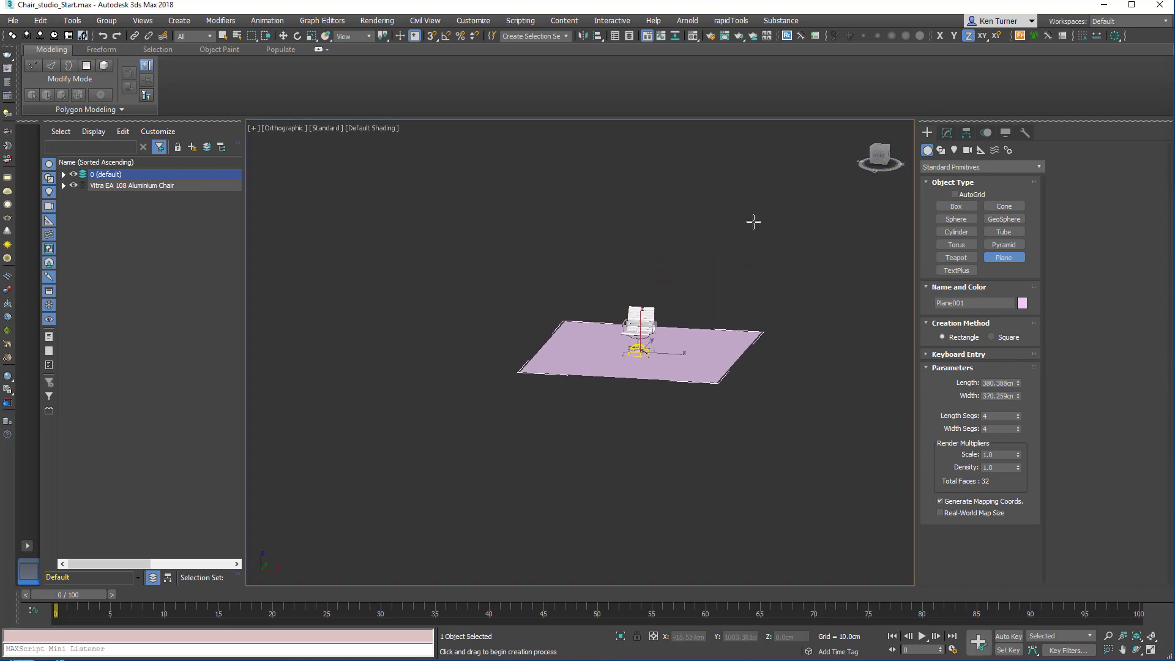
- Create a Target camera in the Top view from in front of the chair aimed at it, and look through it with the chair in frame
key(t)
scroll(829, 218, down, 5)
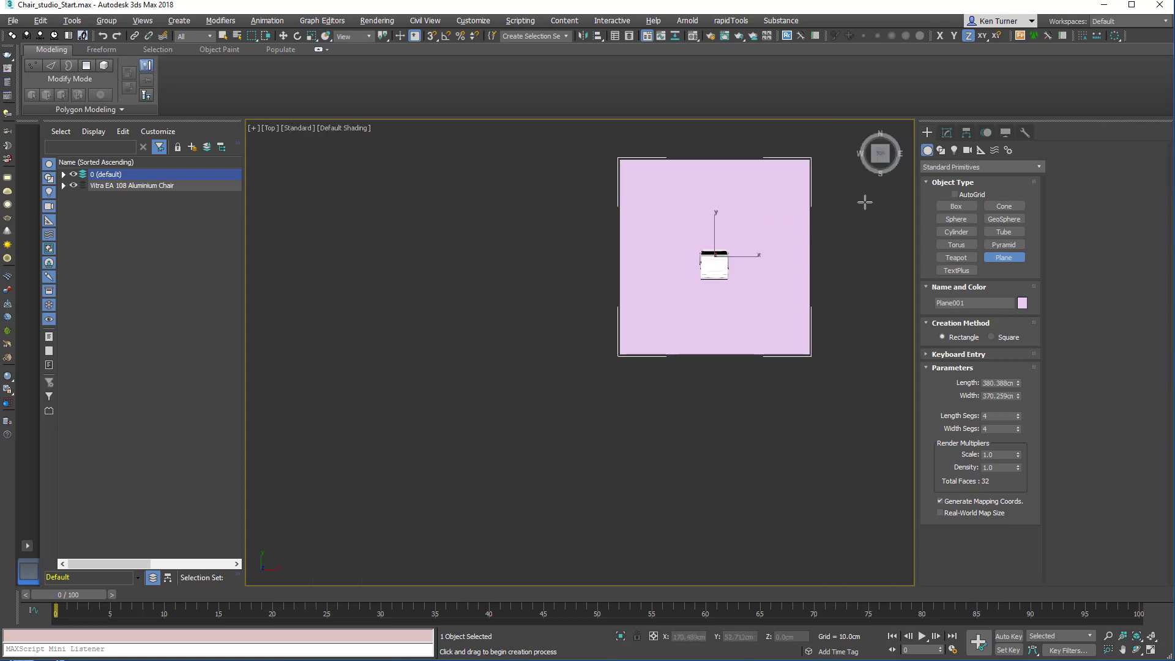
click(967, 151)
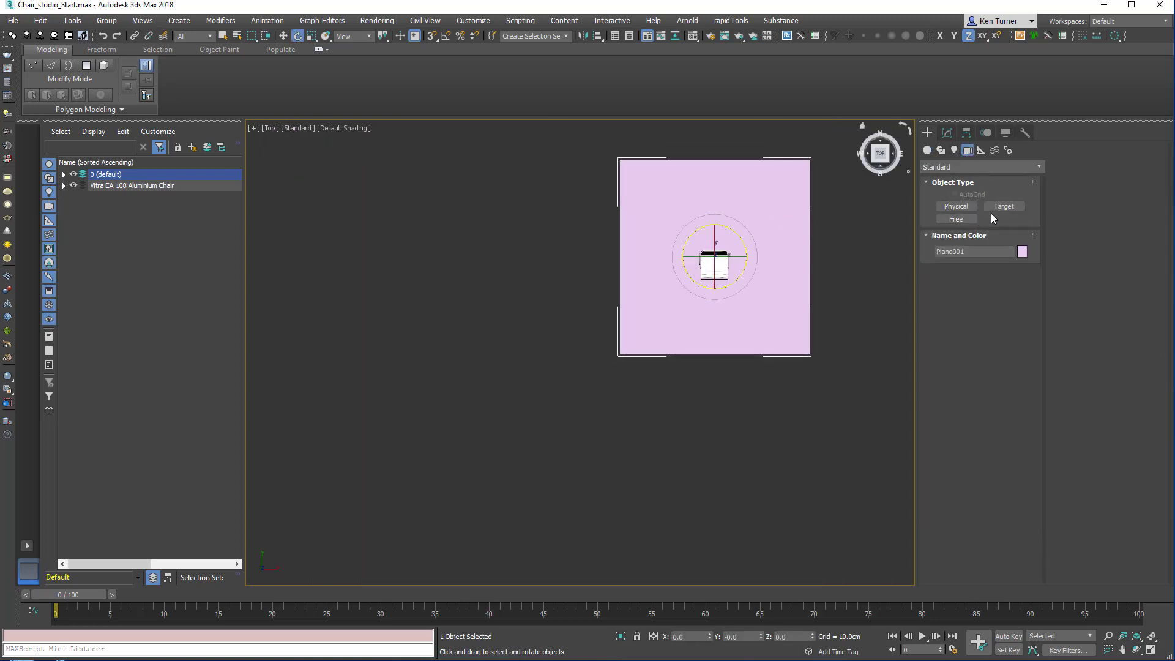
click(1014, 206)
drag(753, 347, 715, 257)
alt+middle_drag(776, 254, 830, 187)
key(c)
scroll(816, 265, down, 3)
middle_drag(815, 265, 840, 255)
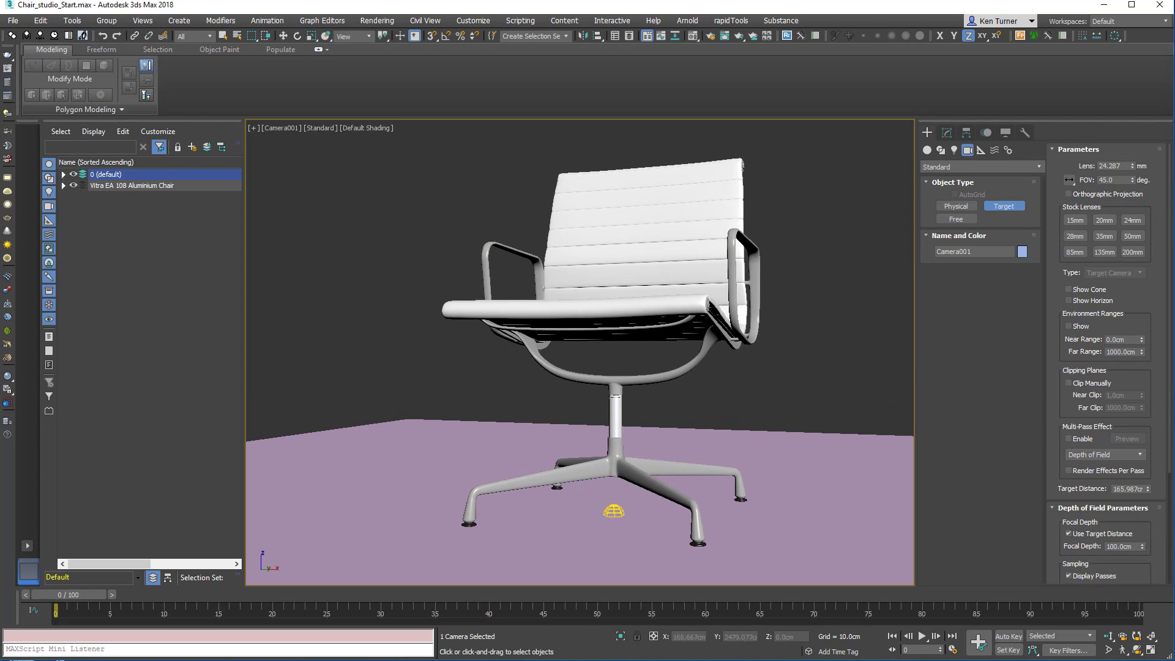
- Show safe frames, then orbit and dolly the camera back so the whole chair stands right of center inside the frame
click(1136, 650)
drag(747, 412, 823, 398)
key(shift+f)
click(1109, 637)
mouse_move(814, 452)
mouse_down()
mouse_move(805, 480)
mouse_move(827, 445)
mouse_up()
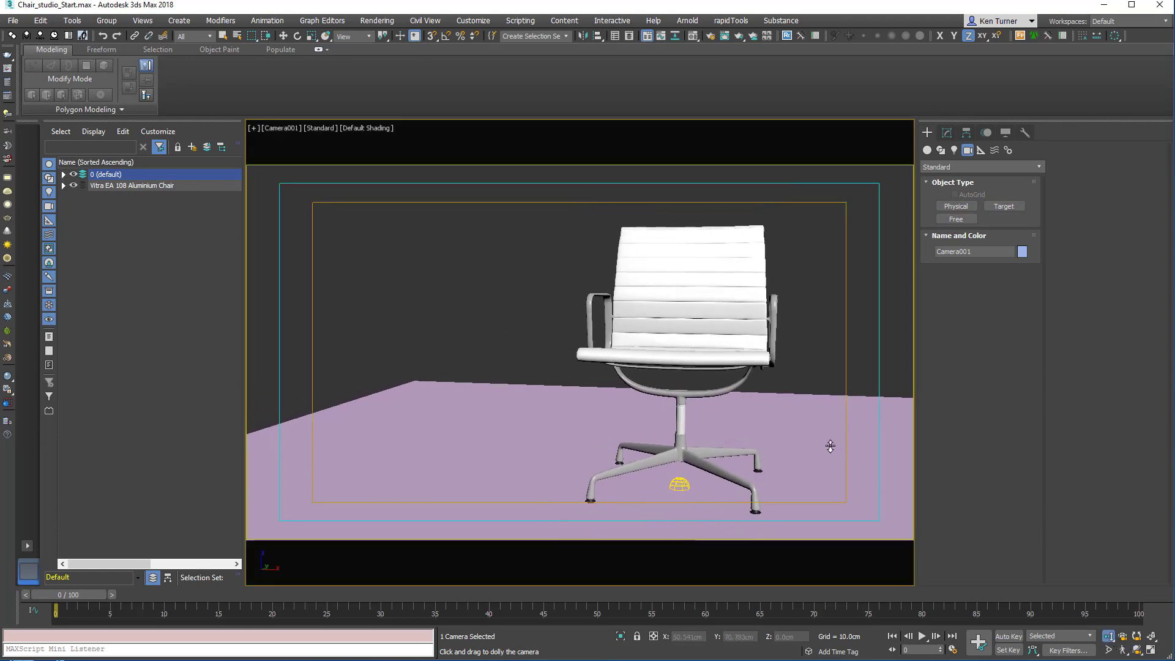
key(e)
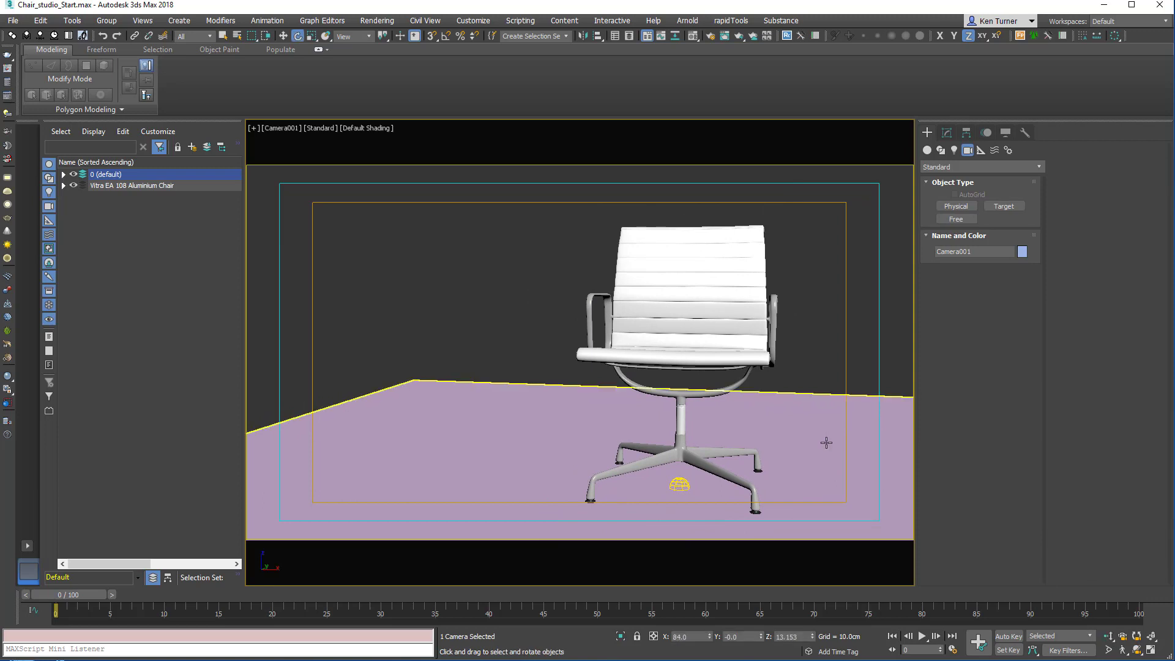
- Change the first material slot in the Material Editor from Standard to Arnold's Map to Material
click(820, 320)
click(795, 399)
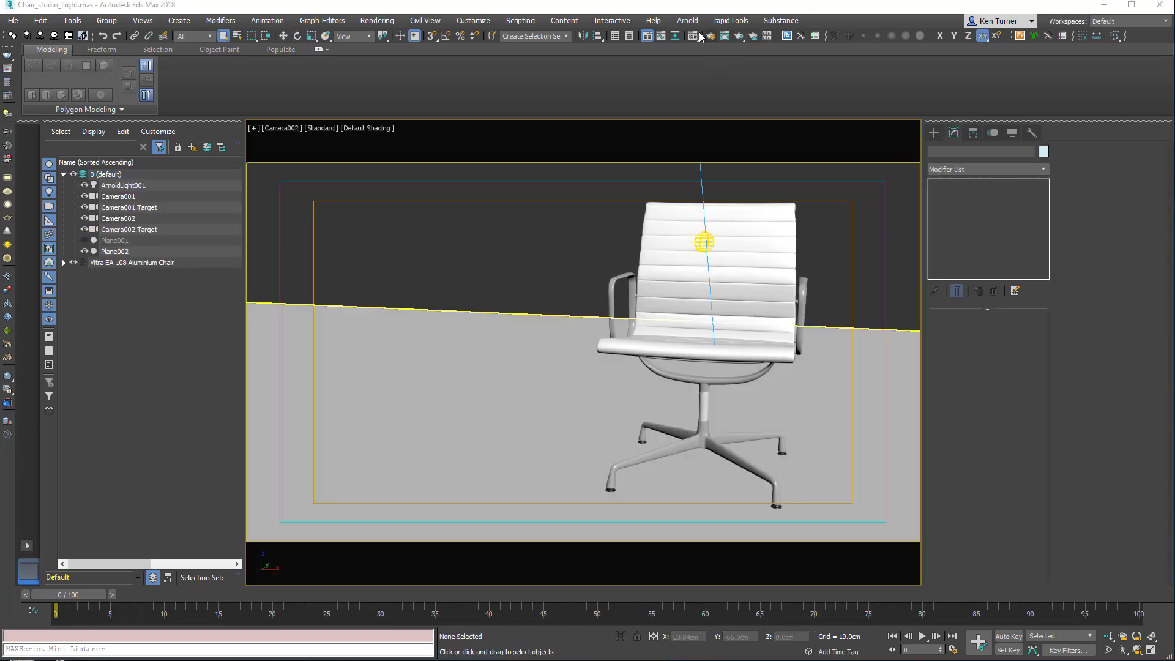
click(700, 37)
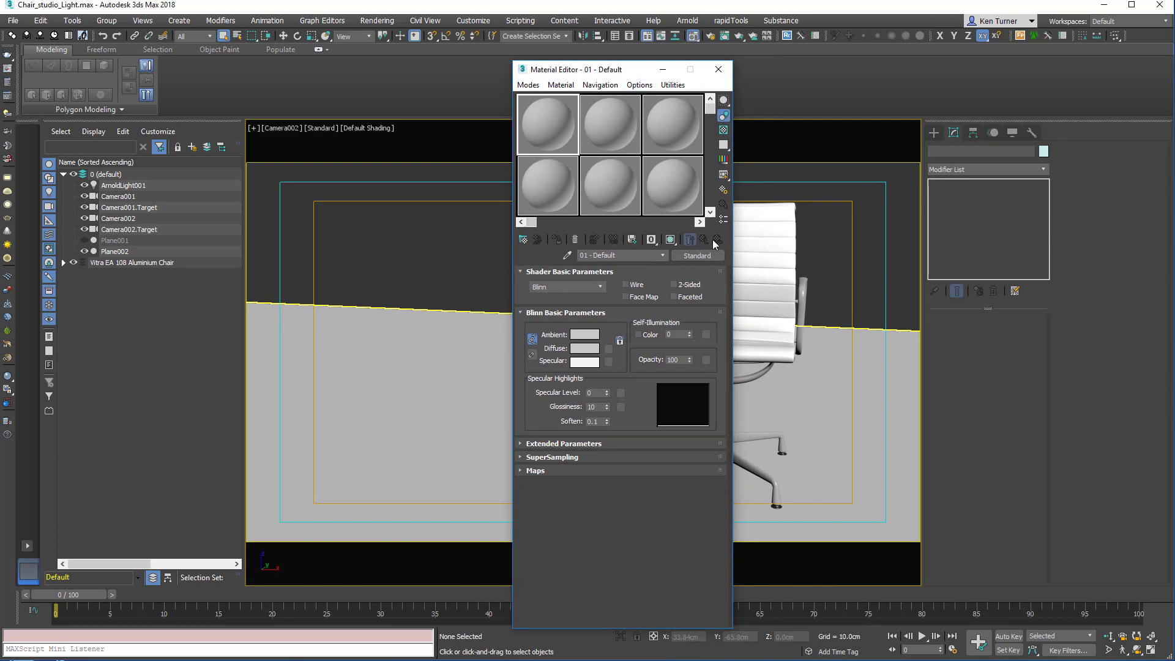
click(697, 256)
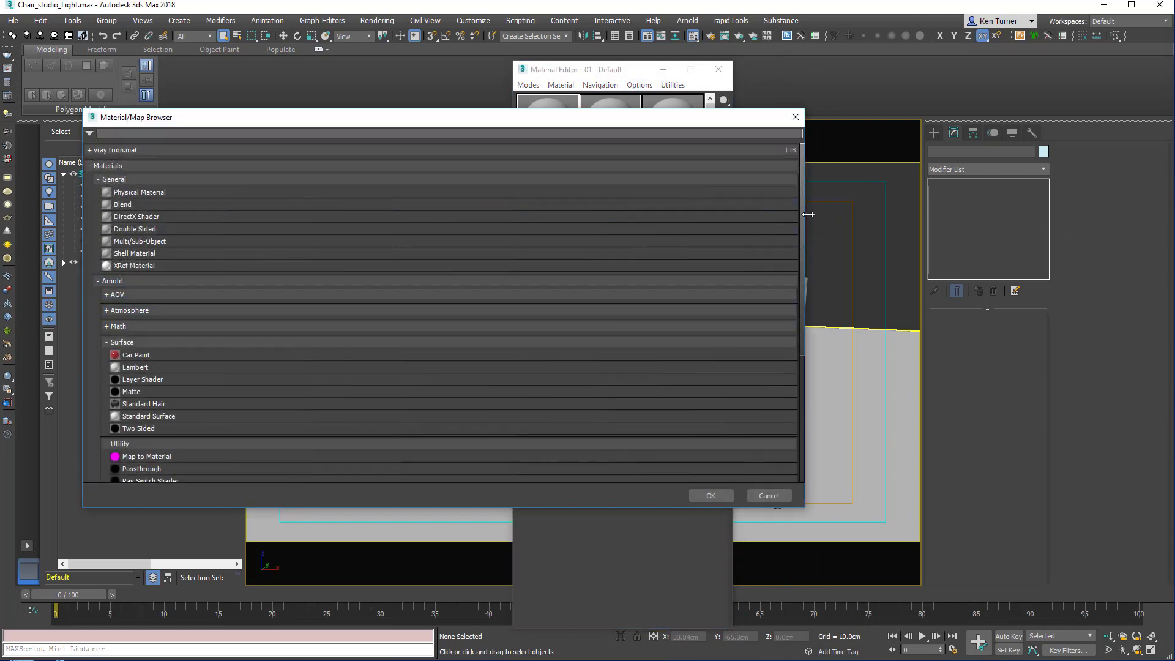
drag(804, 217, 806, 262)
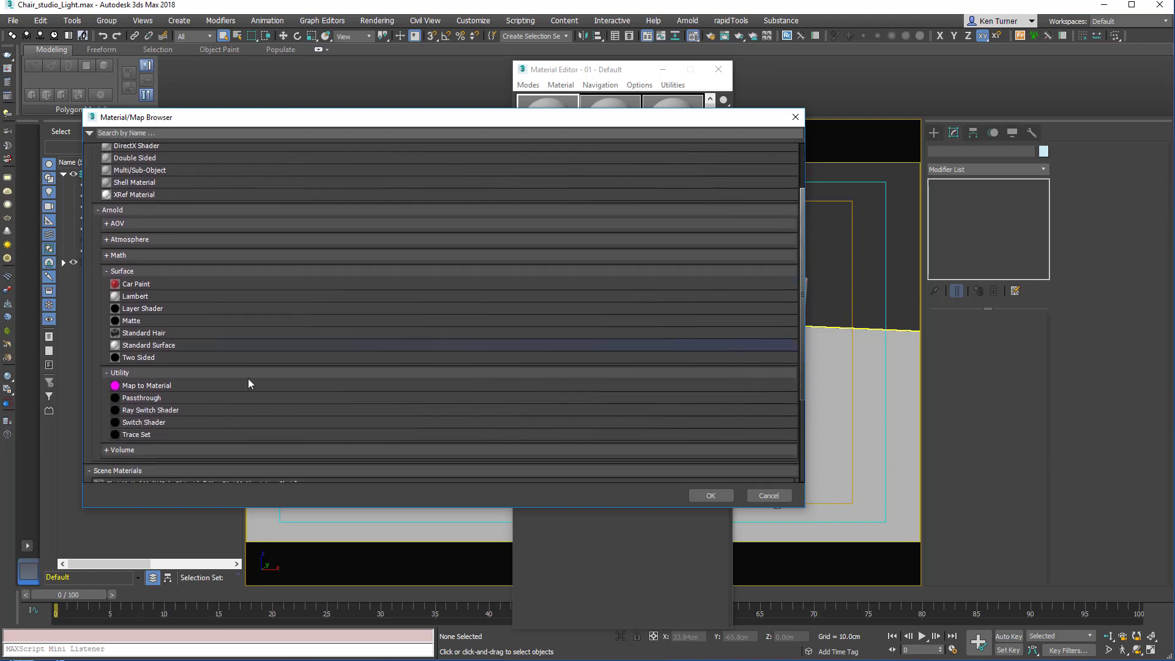
double_click(198, 386)
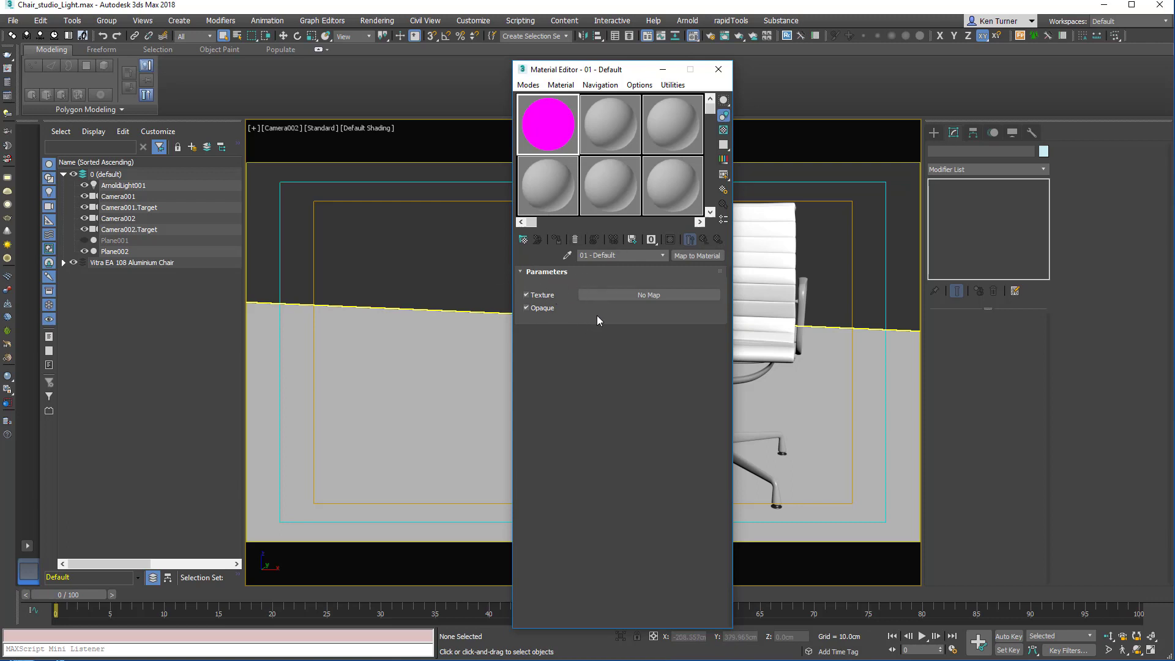
- Load a Shadow Matte map as the texture of the Map to Material shader
click(642, 295)
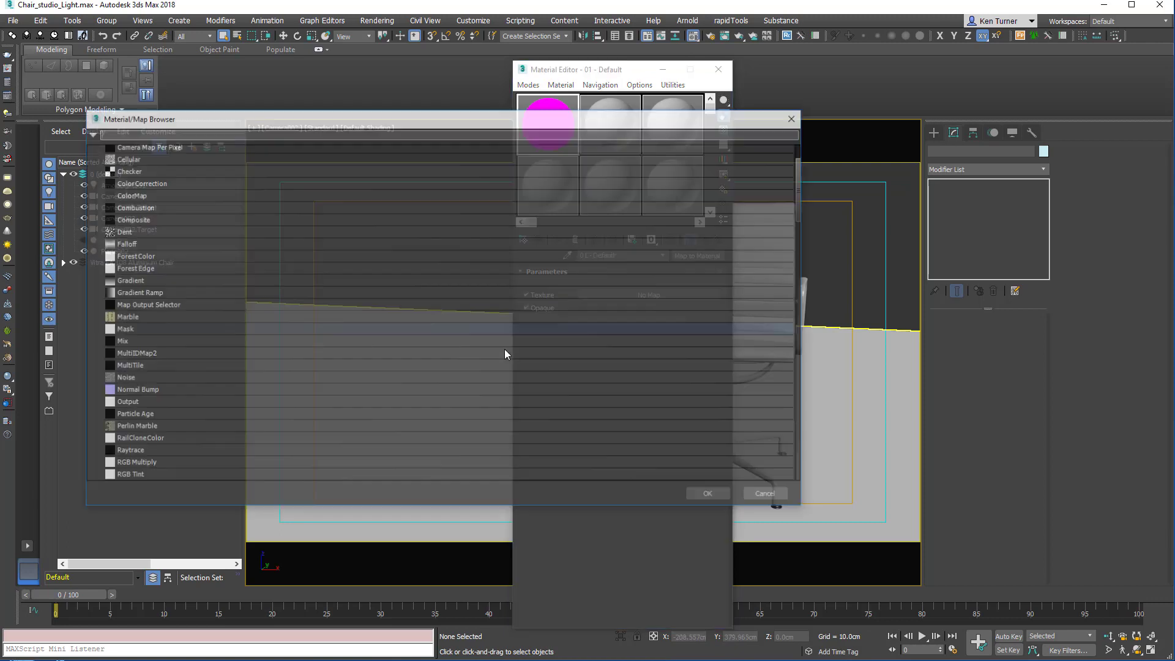
drag(803, 183, 818, 376)
click(223, 315)
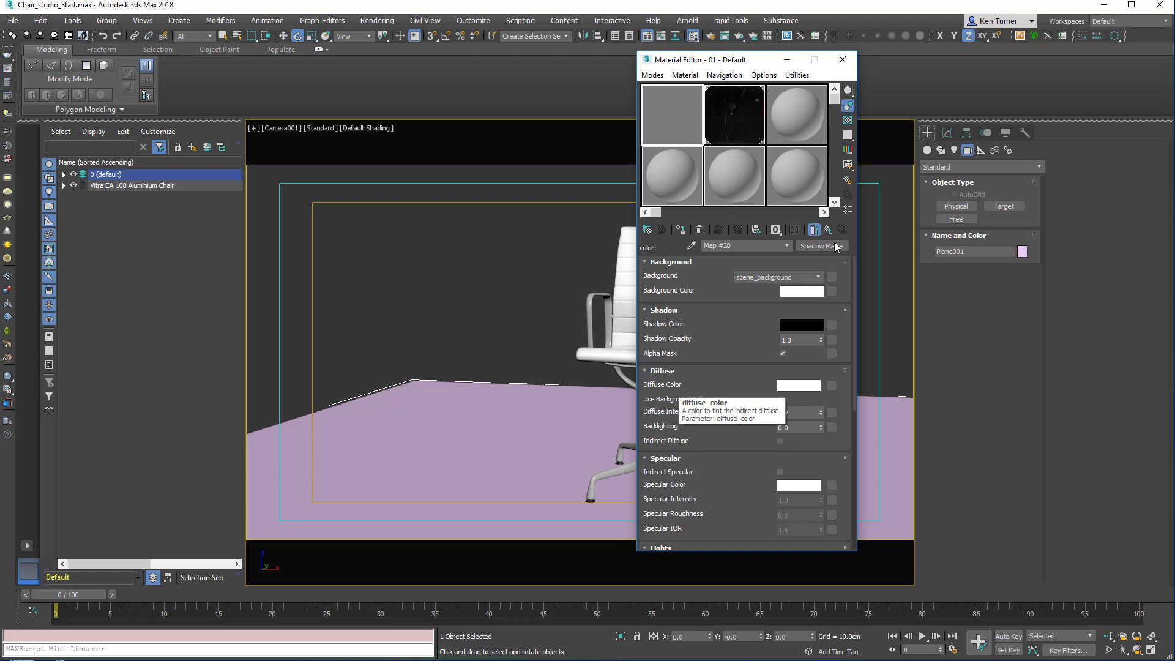
- Review the Shadow Matte settings for background, shadow, diffuse, specular, lights, AOVs and maps
scroll(733, 329, down, 1)
scroll(733, 328, down, 1)
scroll(687, 315, down, 1)
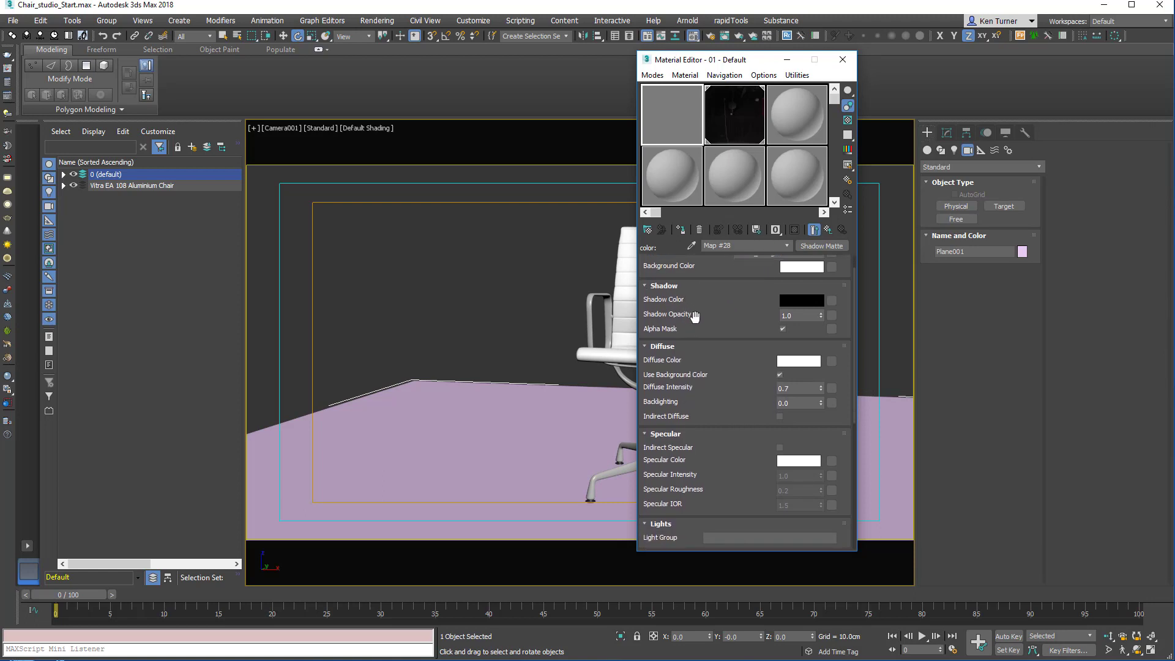
scroll(740, 323, down, 1)
scroll(746, 331, down, 2)
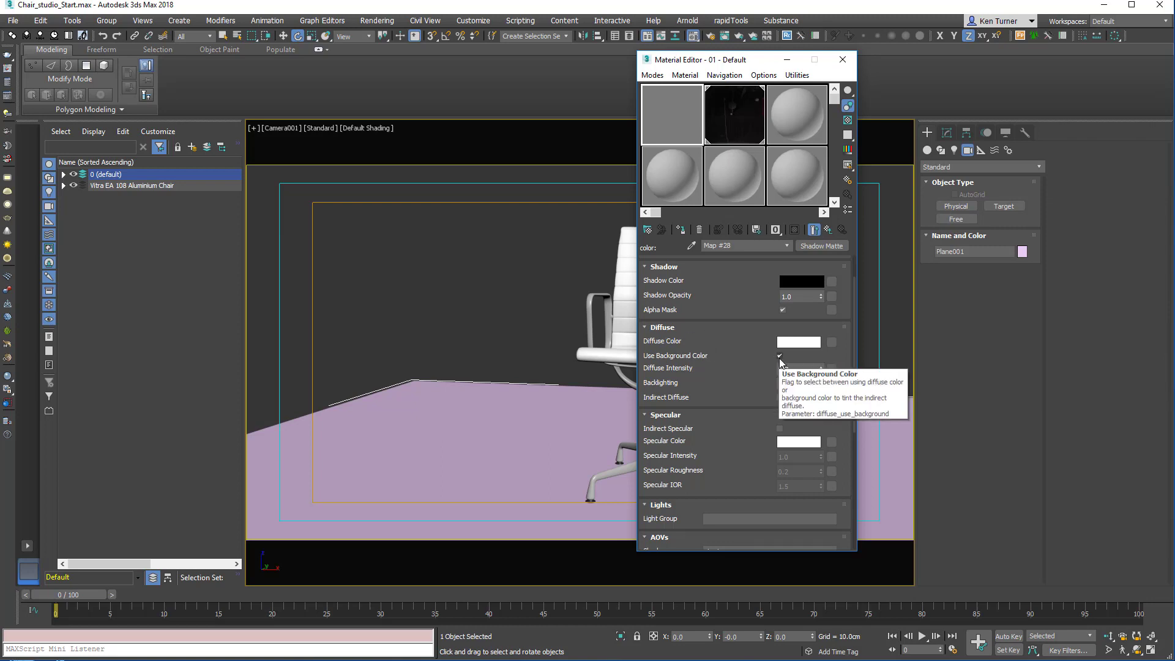
scroll(731, 386, down, 3)
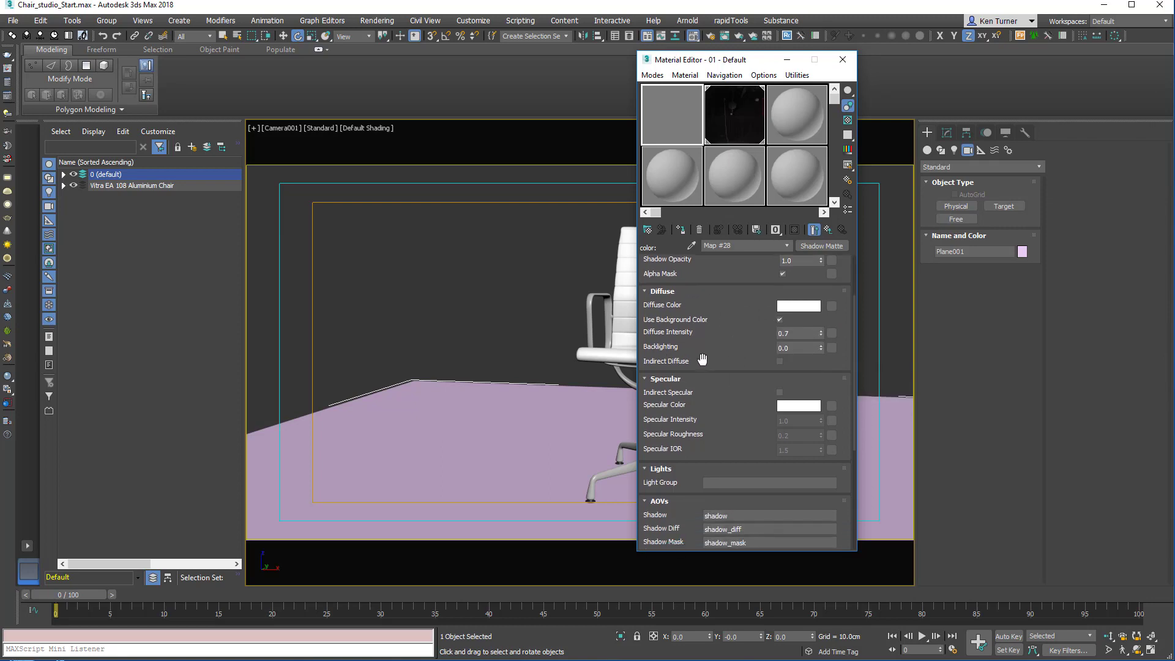
scroll(741, 367, down, 5)
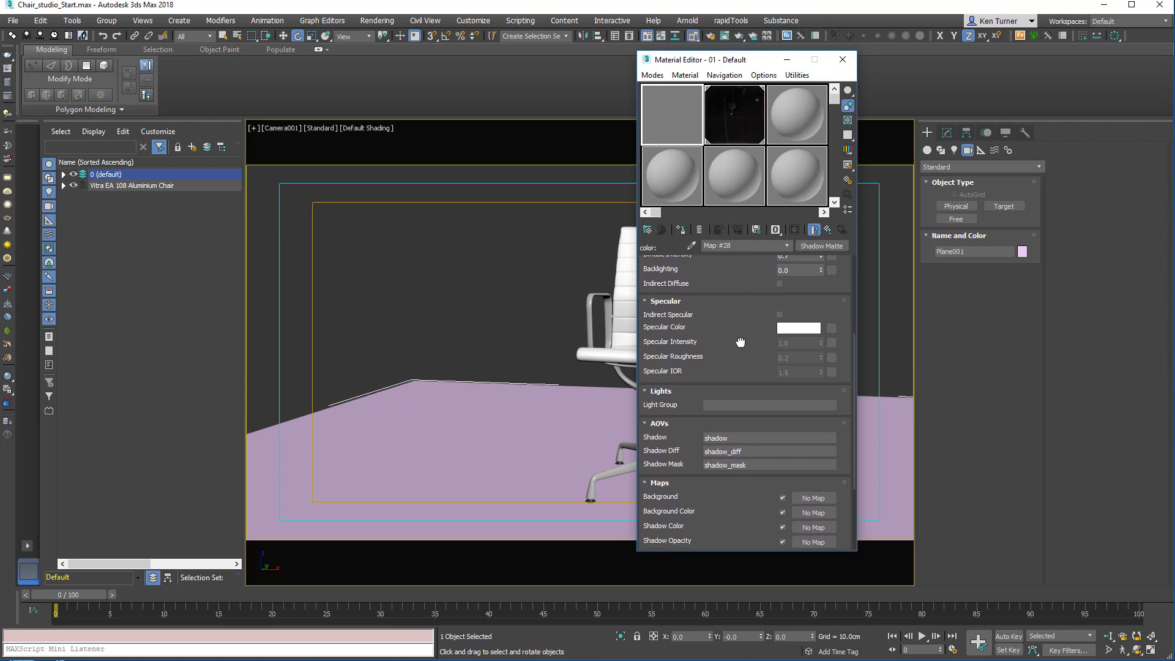
scroll(741, 342, up, 9)
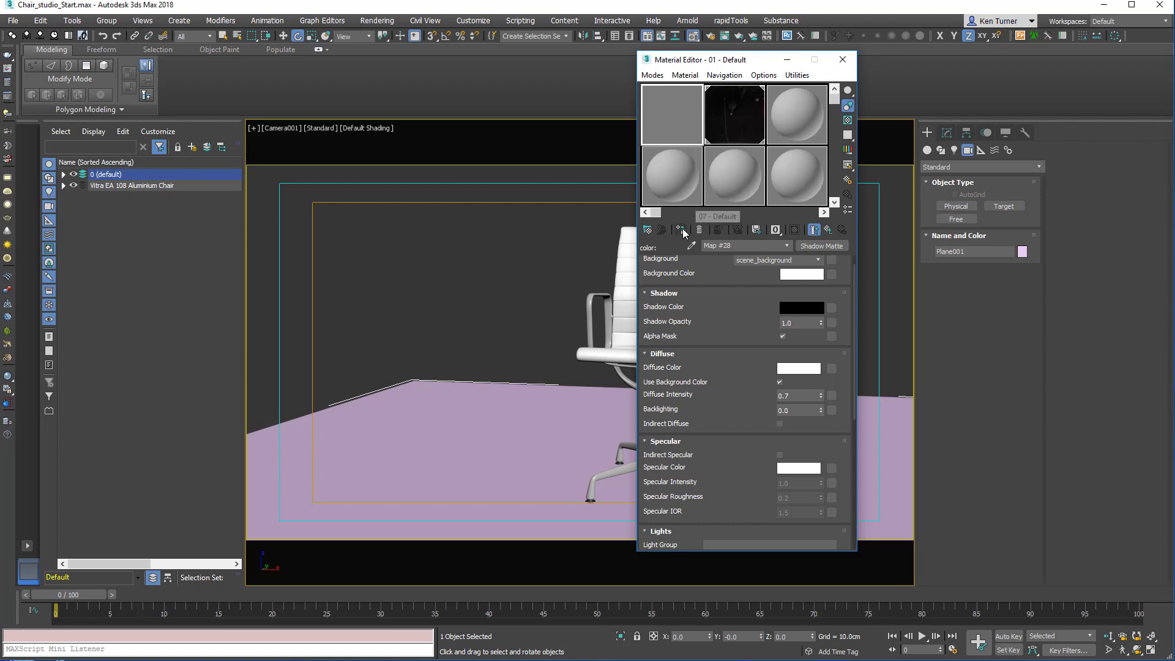
- Assign the shadow matte material to the floor plane and render the camera view
click(612, 343)
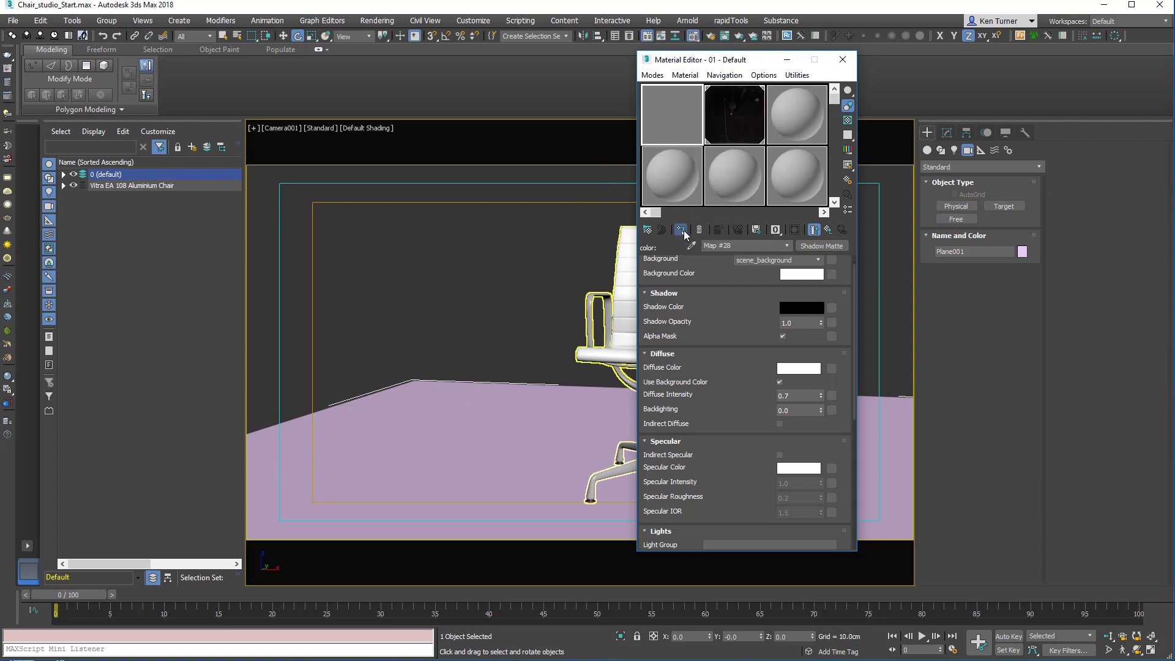
click(681, 231)
click(842, 60)
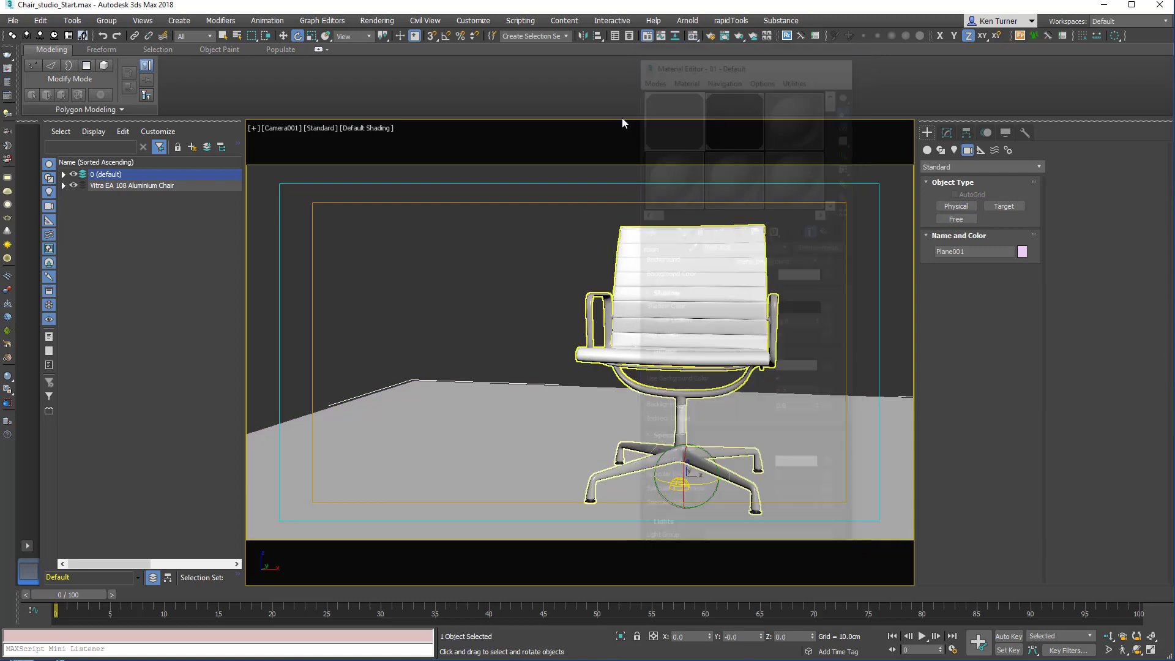
click(740, 36)
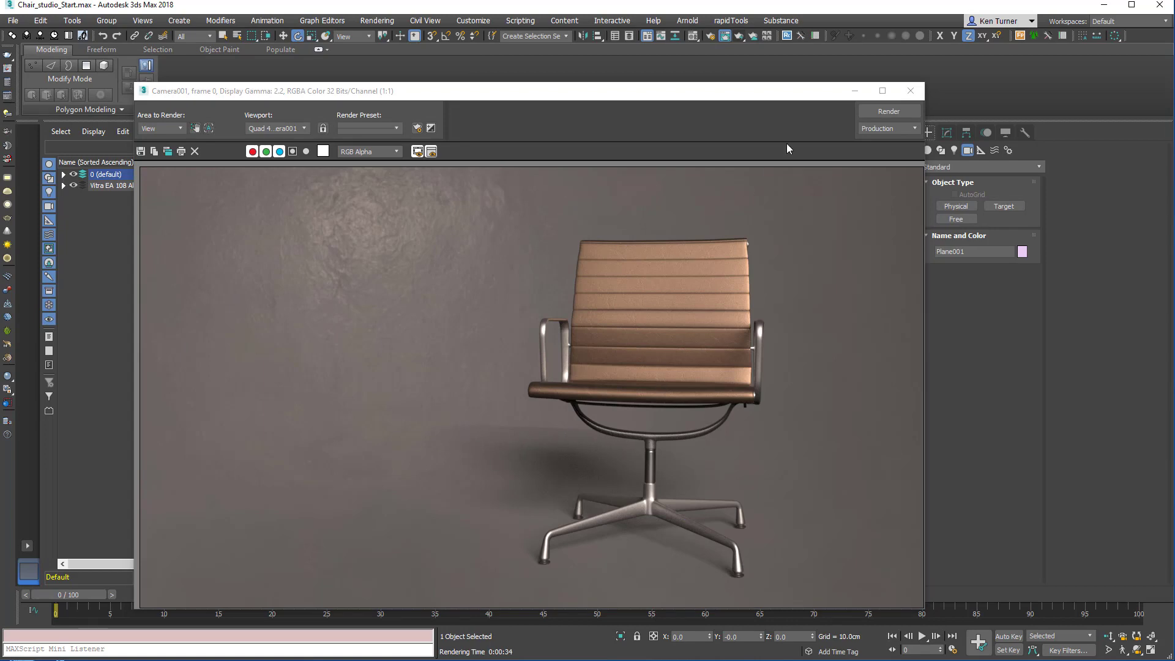
click(855, 92)
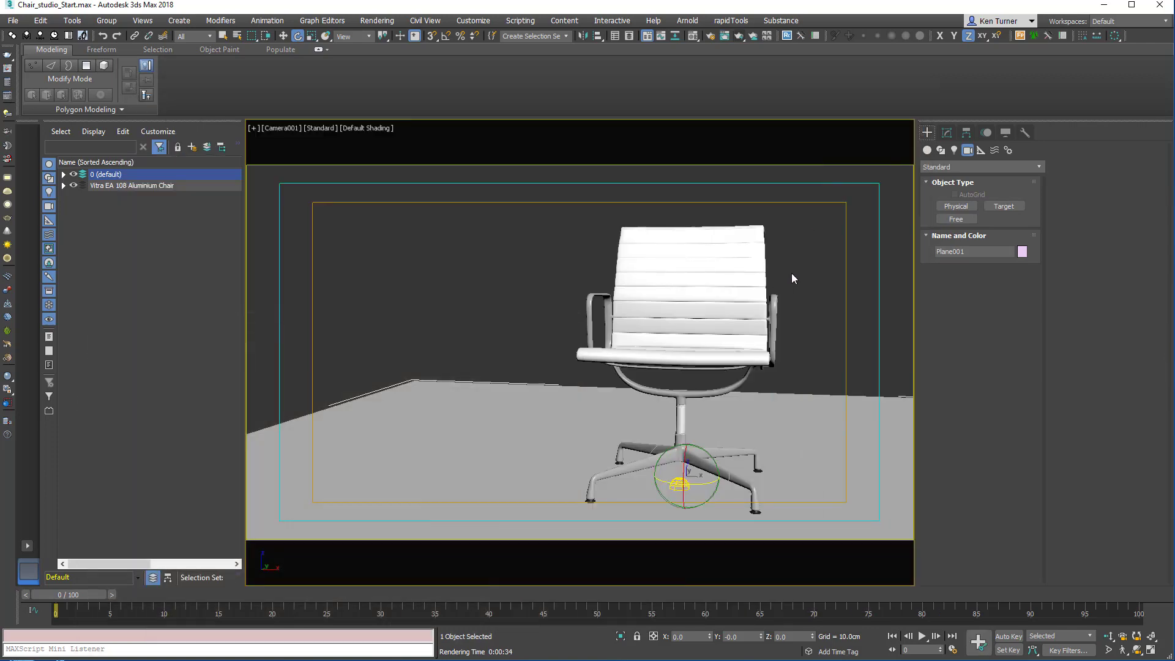
- Move the floor plane back and to the left in the Top view, leaving the chair near its front-right corner
key(t)
alt+middle_drag(708, 276, 708, 301)
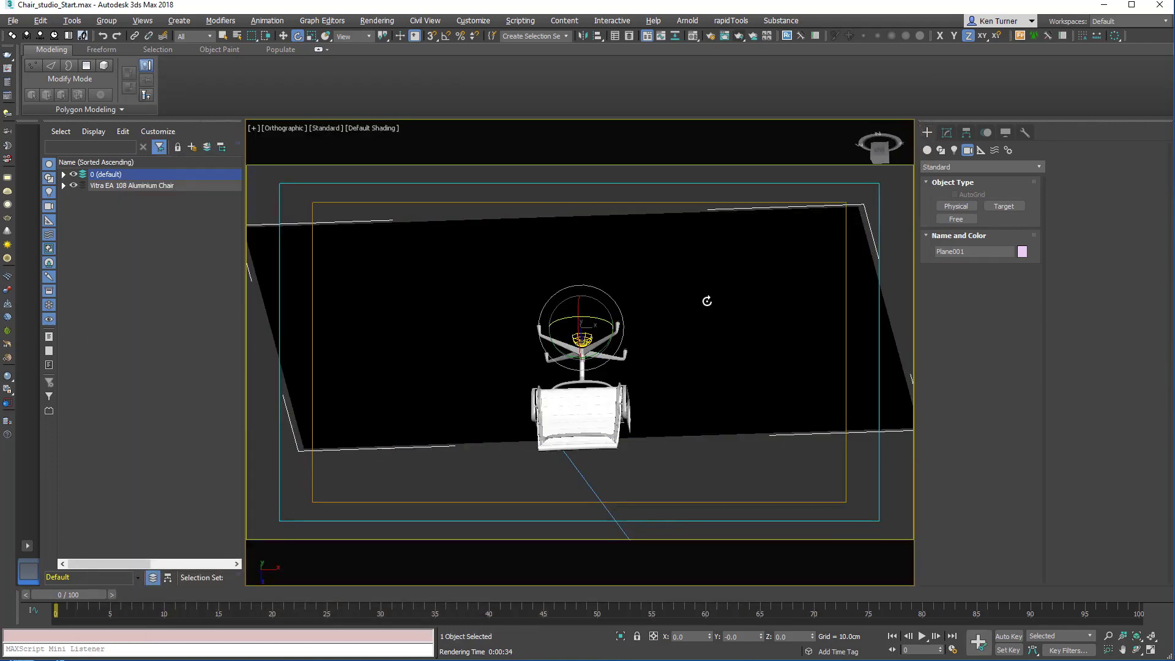
key(t)
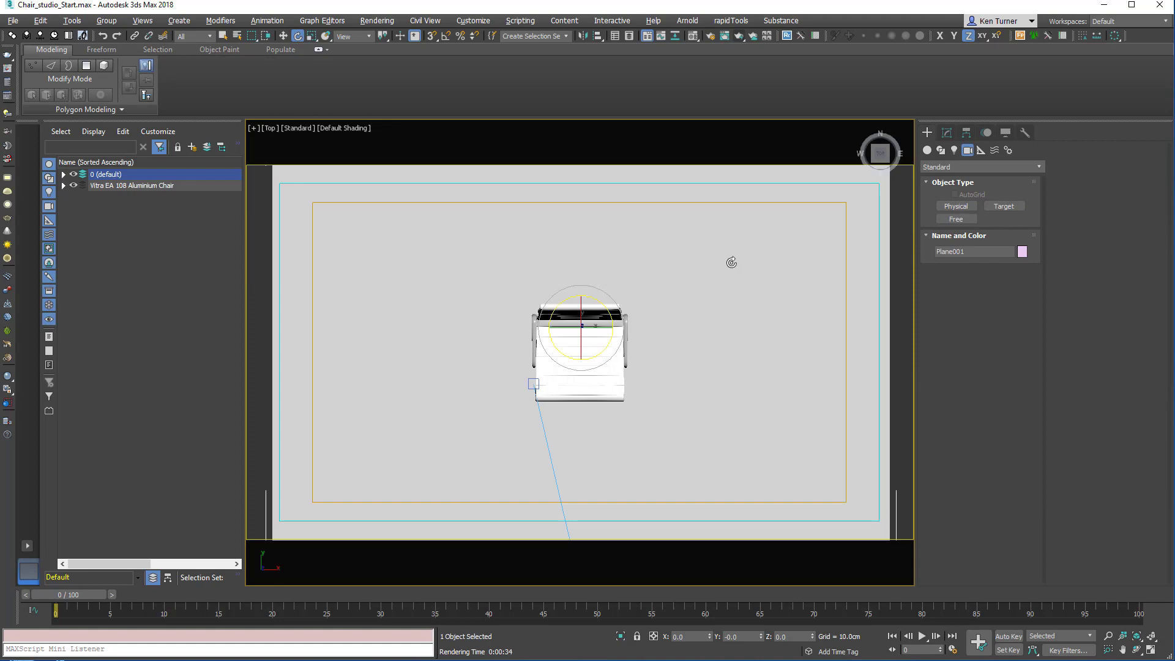
scroll(720, 245, down, 5)
middle_drag(714, 245, 688, 346)
key(w)
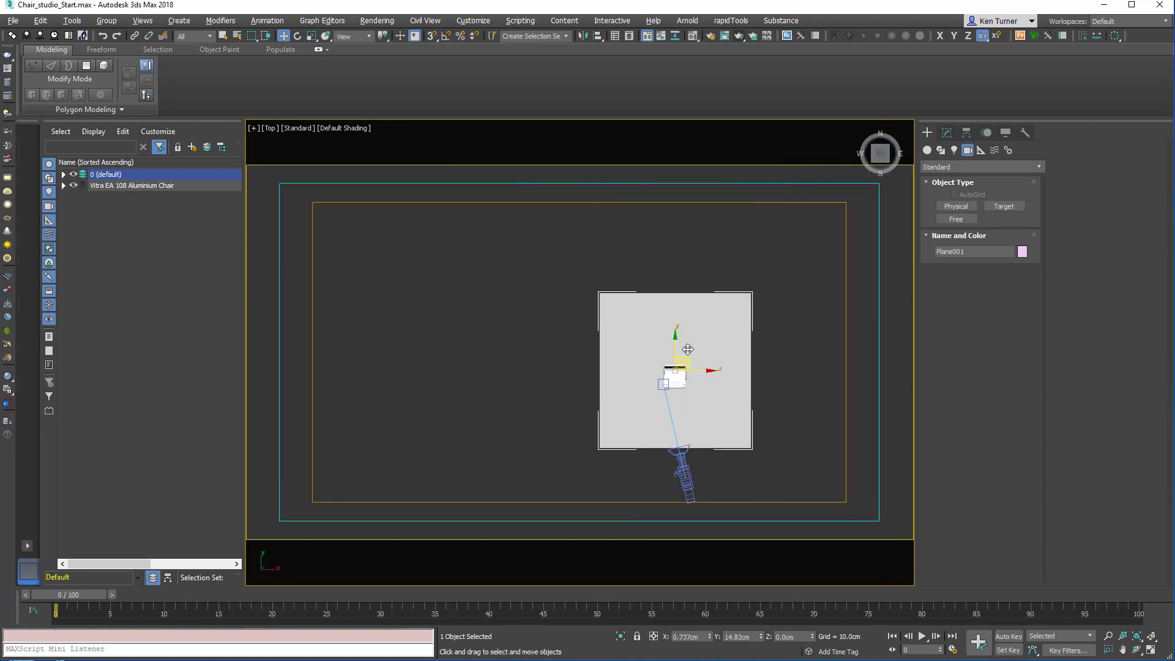
drag(691, 357, 646, 313)
click(772, 316)
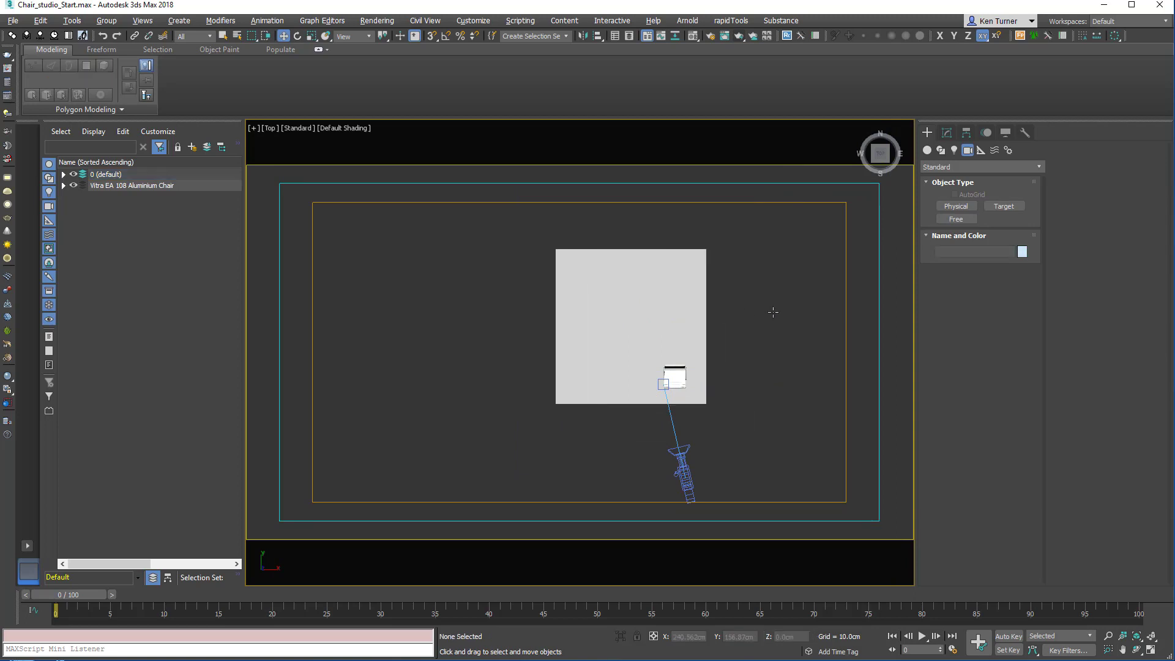
- Return to the Camera001 view, render it again with the moved floor plane, and minimize the render window
key(c)
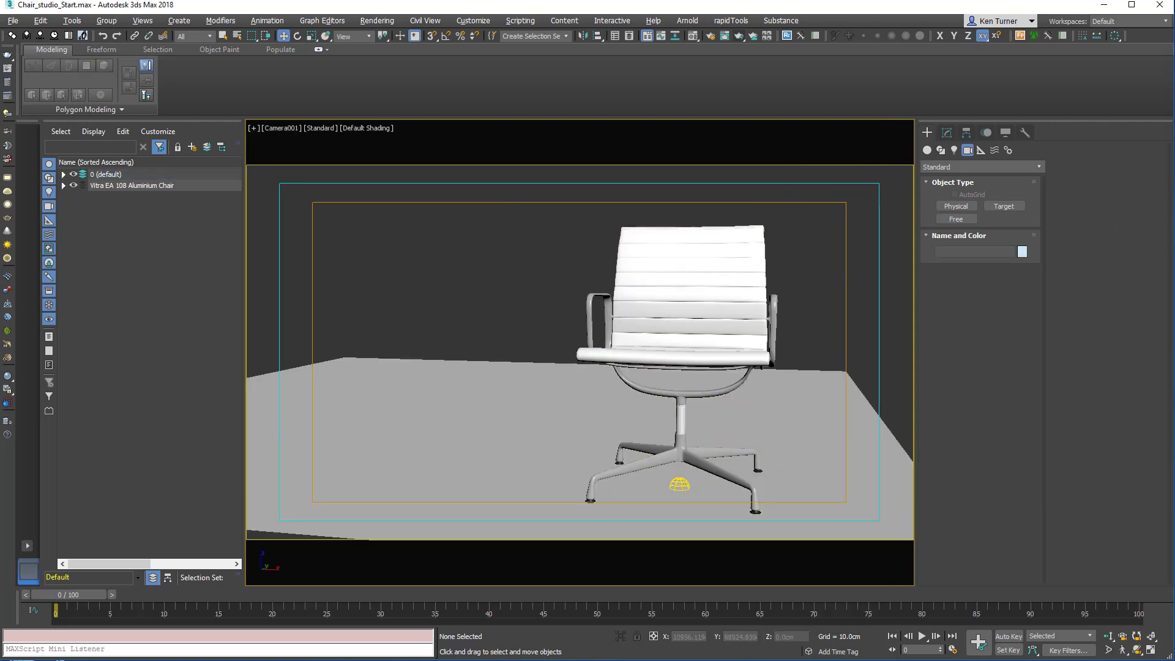
click(740, 38)
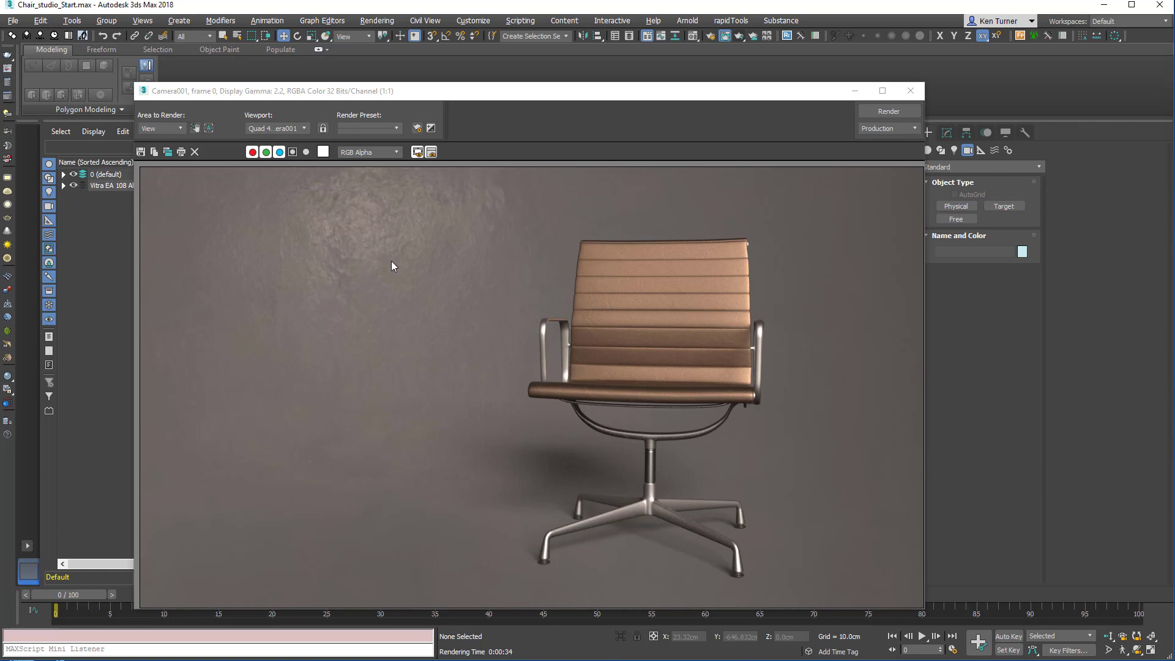
click(855, 92)
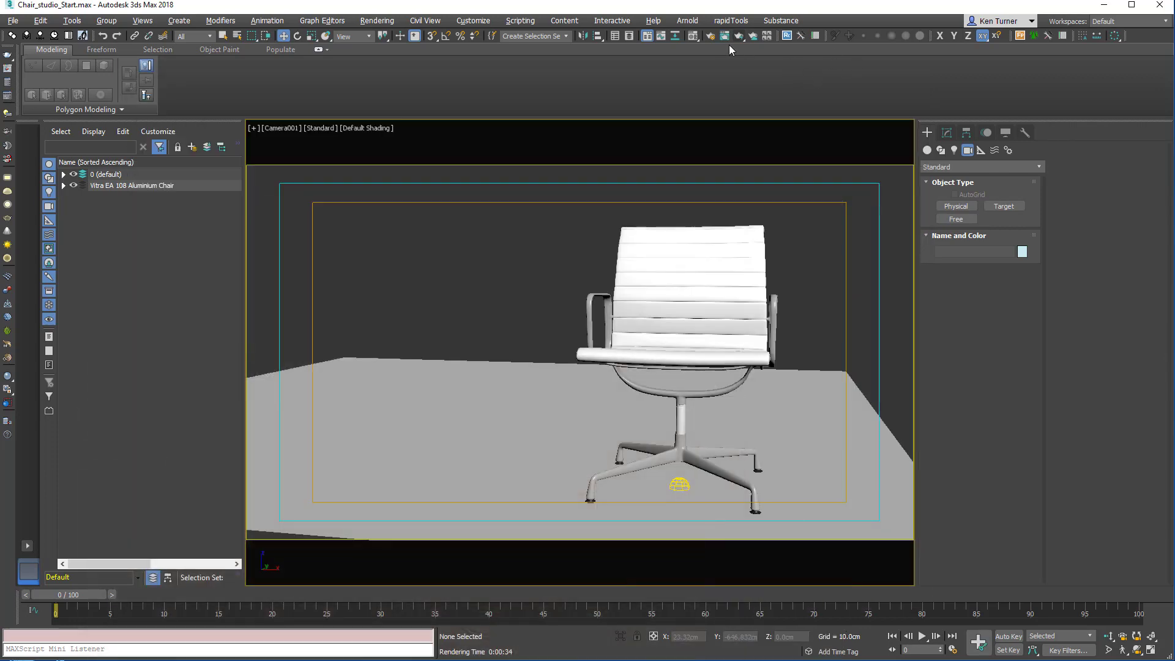
- Set the blur offset of the studio HDRI bitmap to 0.004 and render the camera view
click(692, 37)
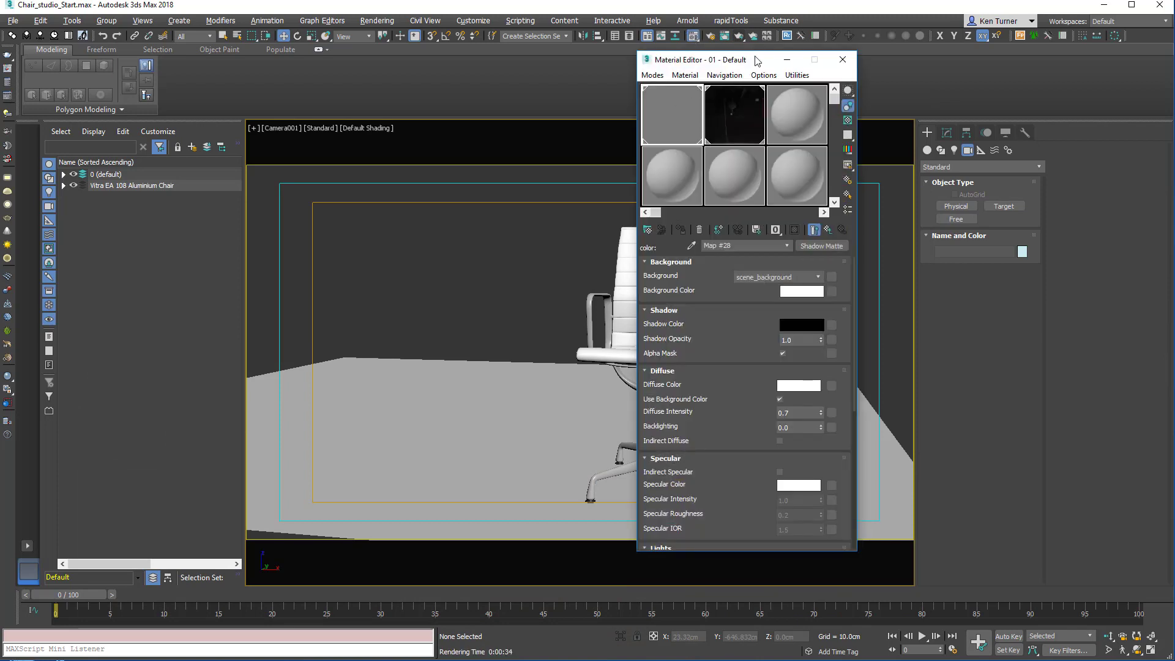
drag(753, 61, 644, 70)
click(622, 116)
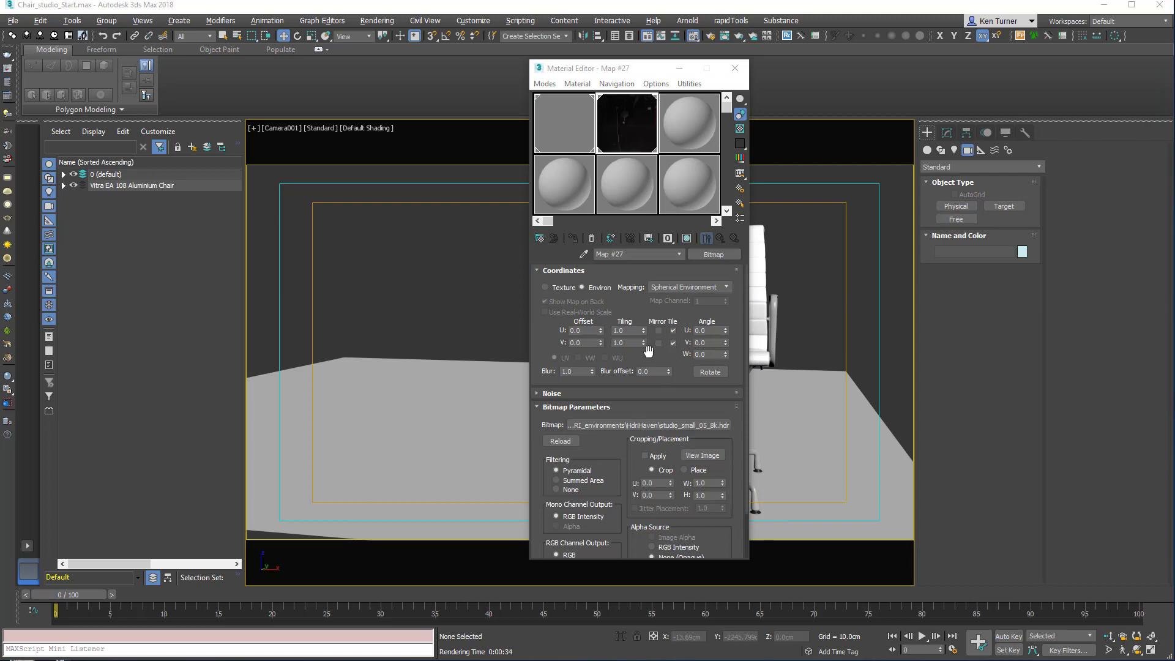
click(649, 372)
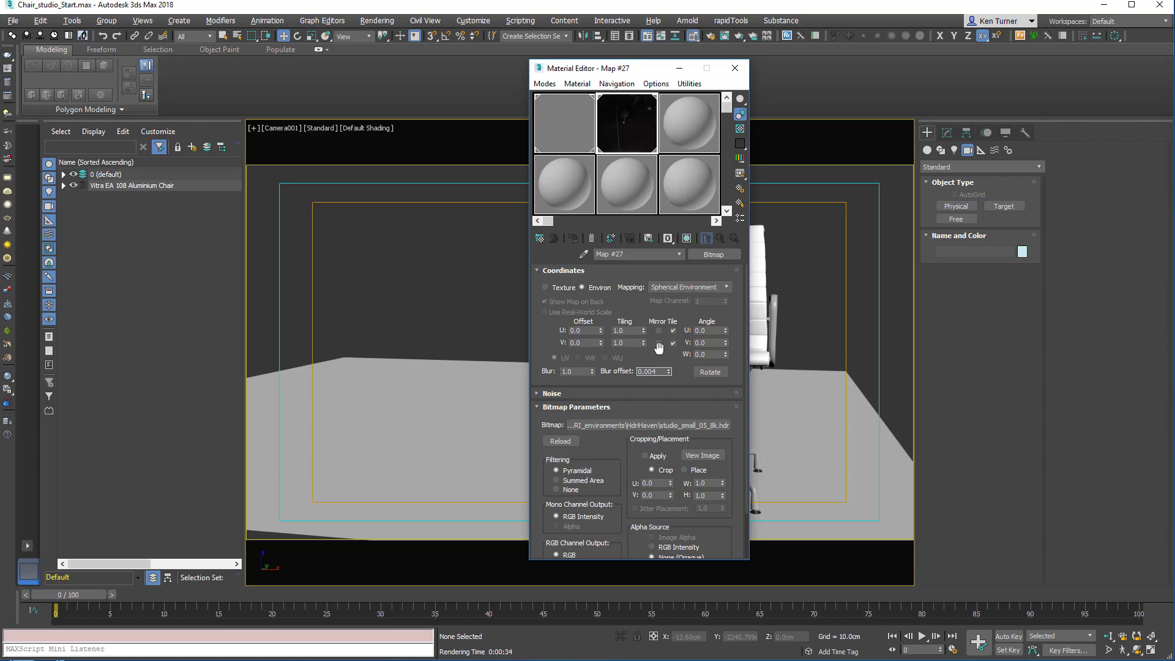
click(740, 36)
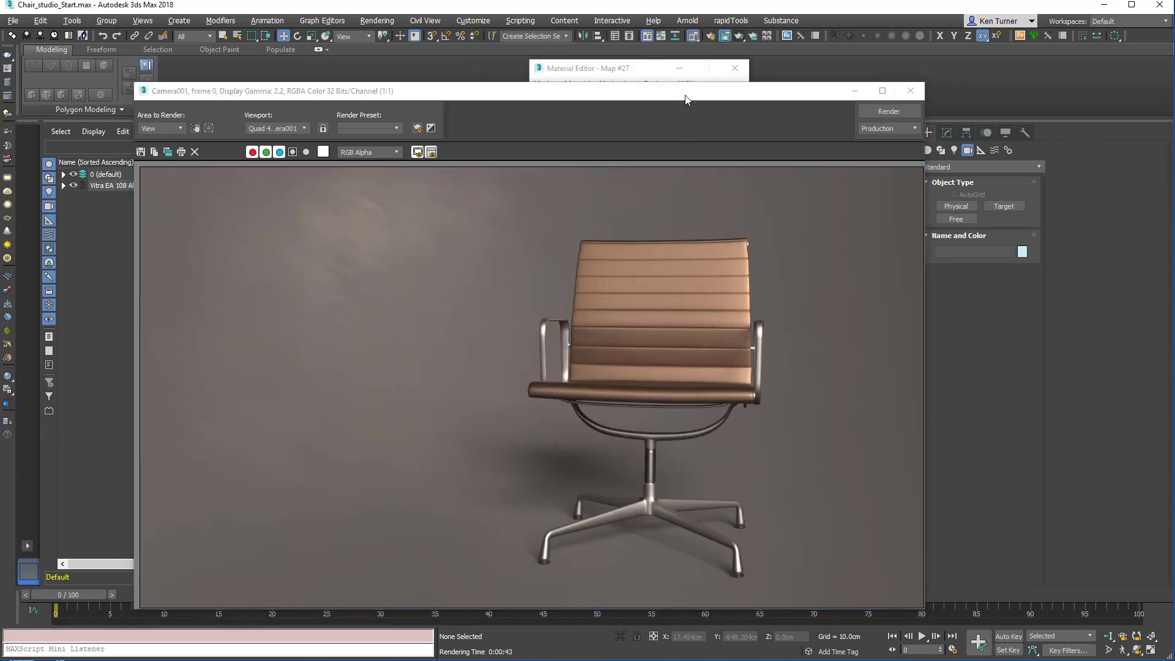
drag(685, 96, 675, 83)
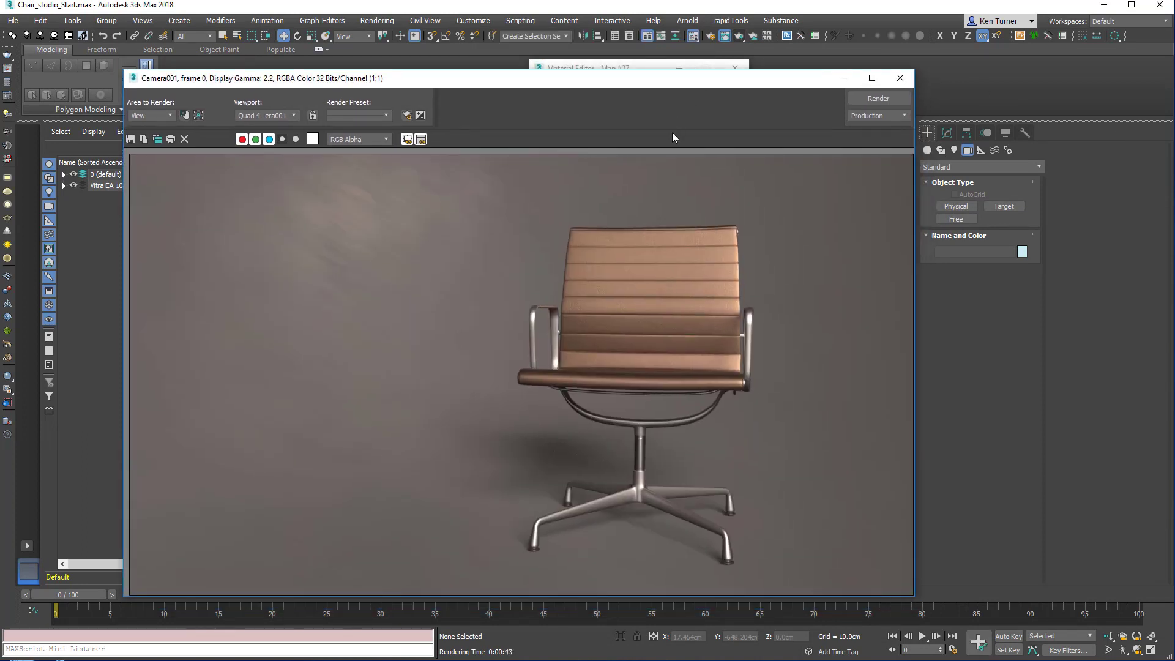